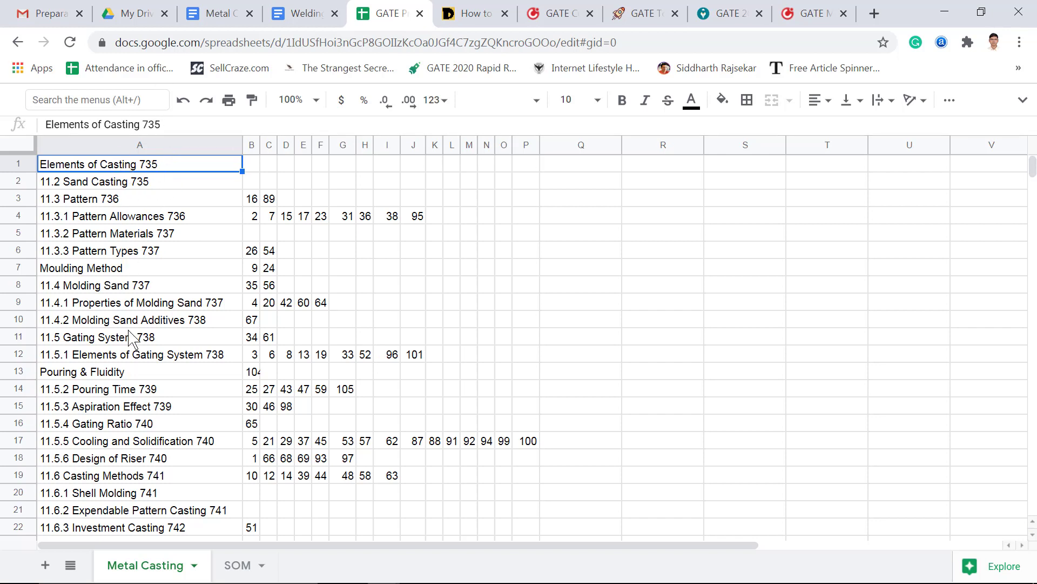
- Examine the full list of metal casting topics in column A of the Metal Casting sheet
left_click(110, 145)
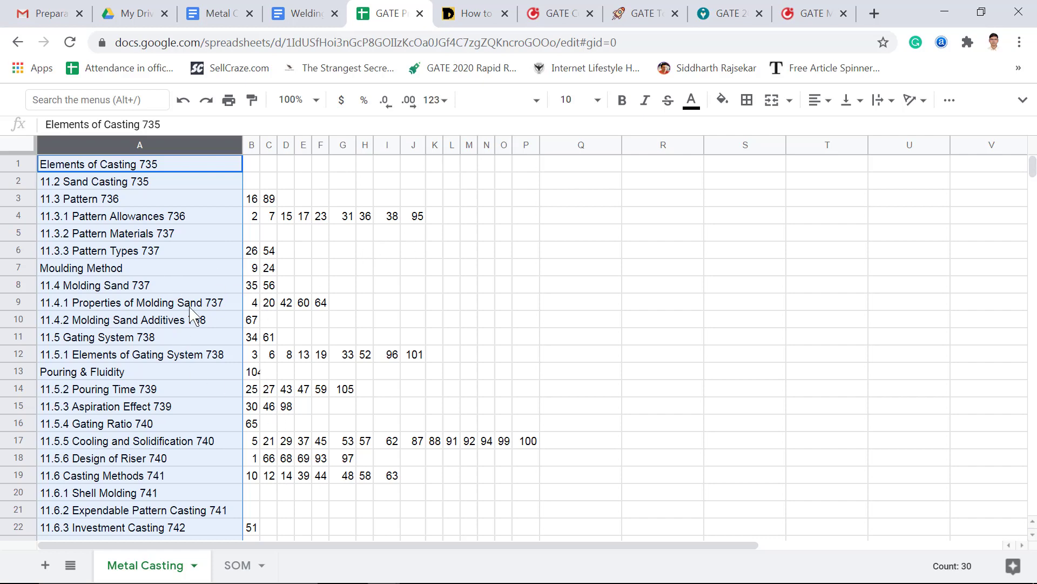
scroll(210, 330, "down", 3)
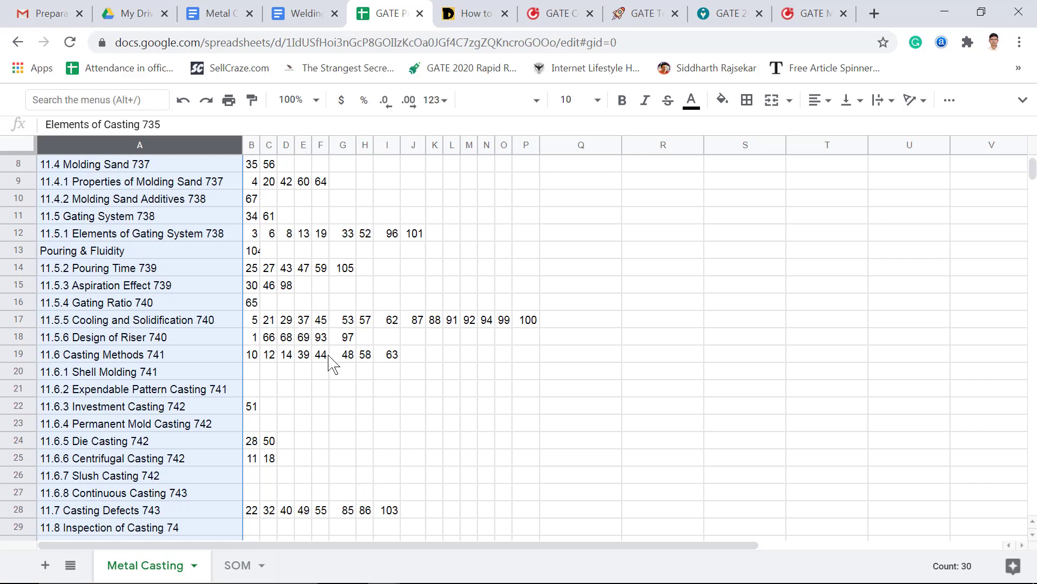
scroll(349, 305, "down", 5)
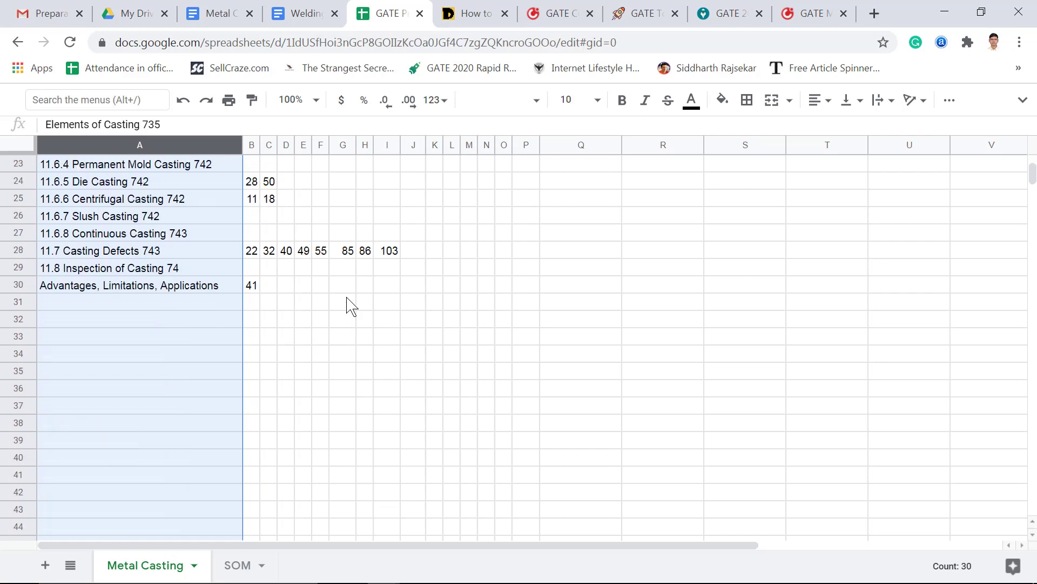
scroll(350, 310, "up", 2)
scroll(349, 312, "up", 5)
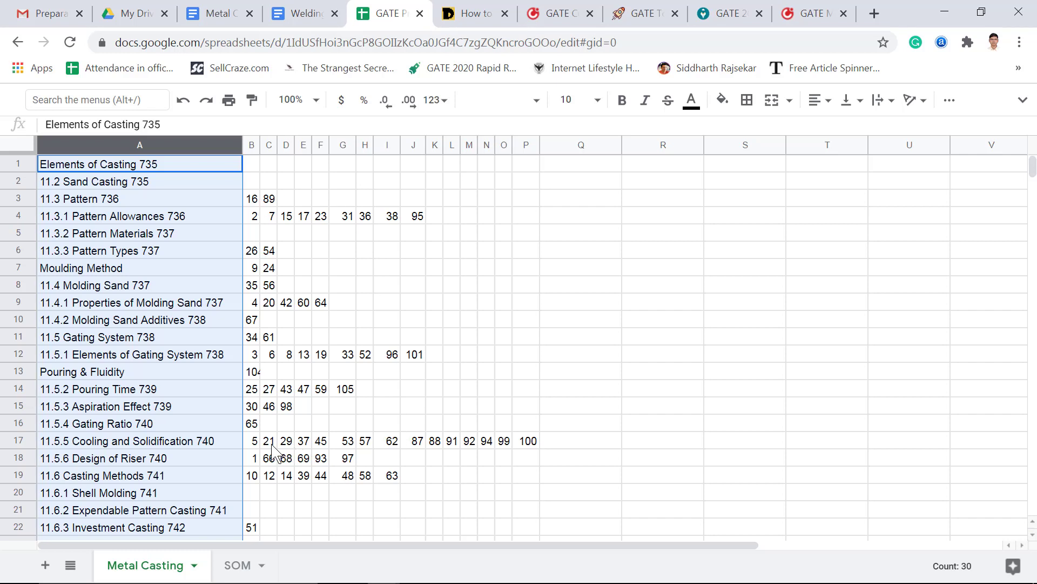
- Examine the question numbers listed beside the Cooling and Solidification, Pouring Time and Elements of Gating System topics
left_click(181, 442)
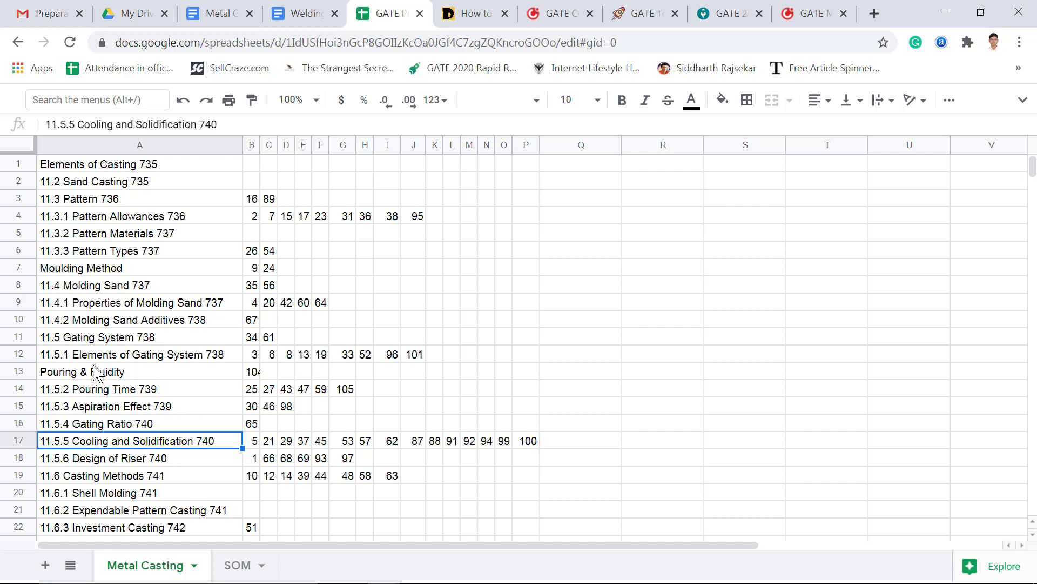
left_click(133, 390)
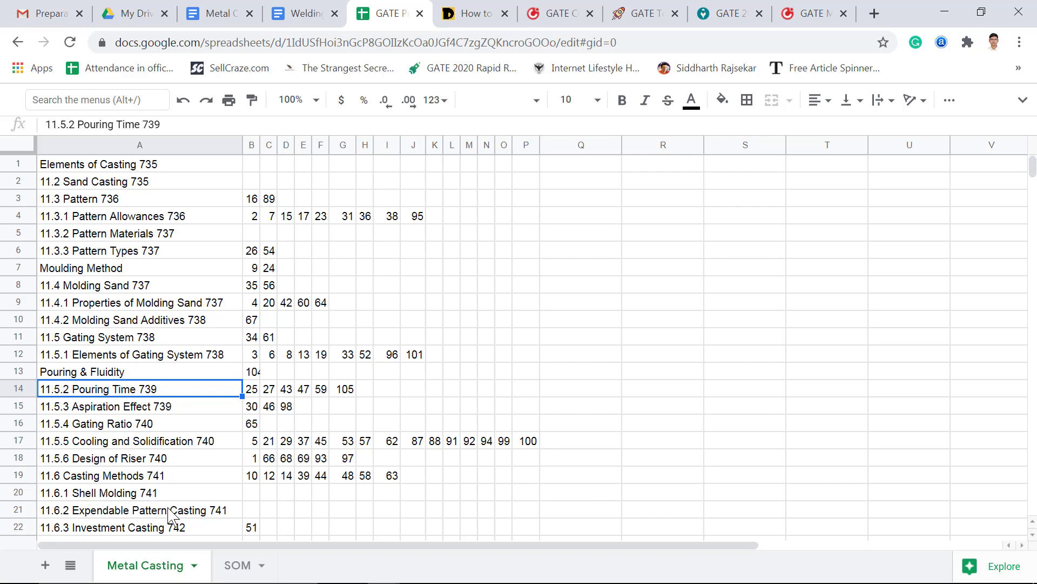
left_click(351, 392)
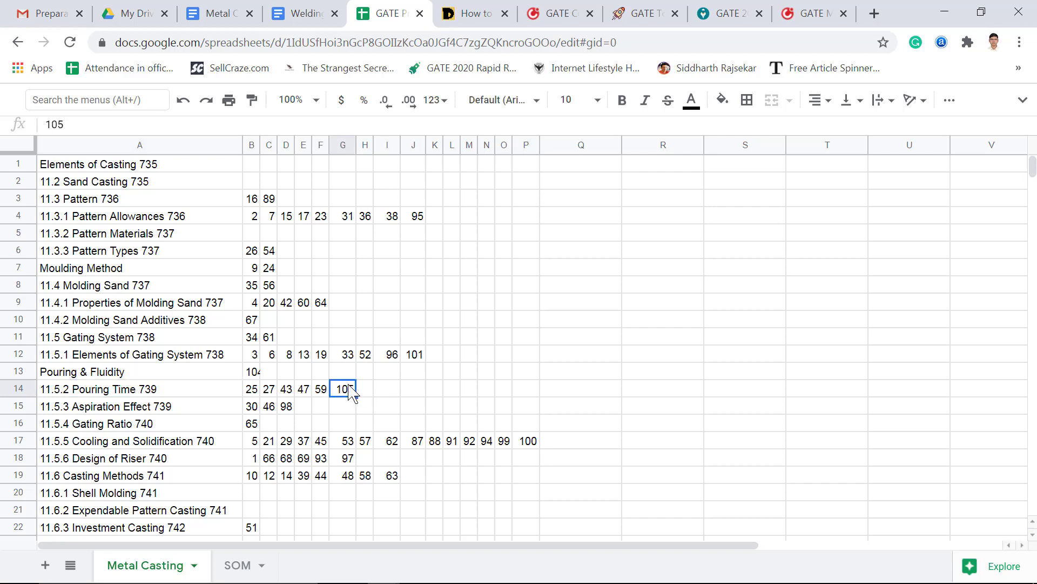
left_click(319, 392)
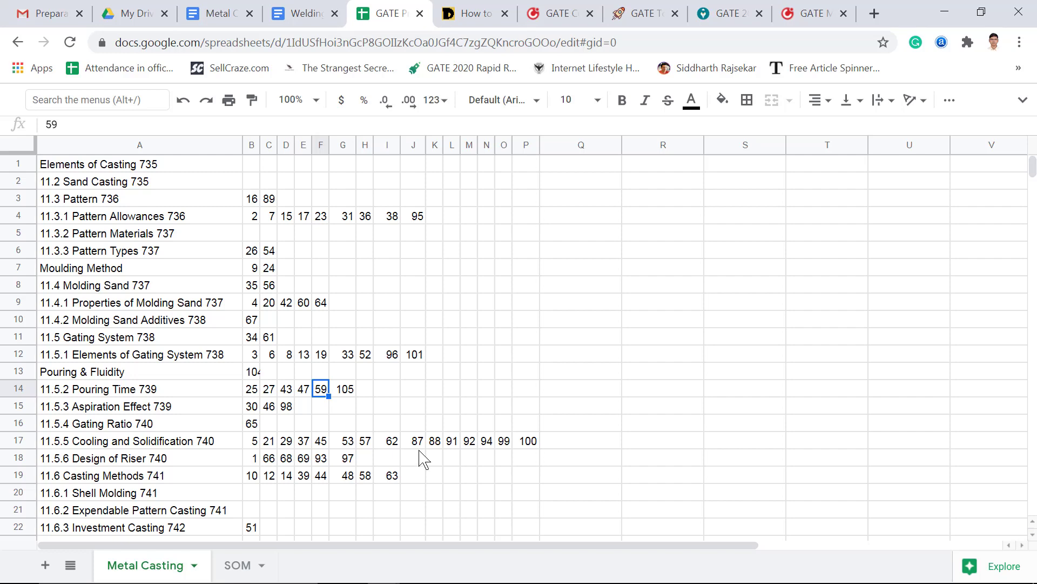
scroll(459, 476, "down", 5)
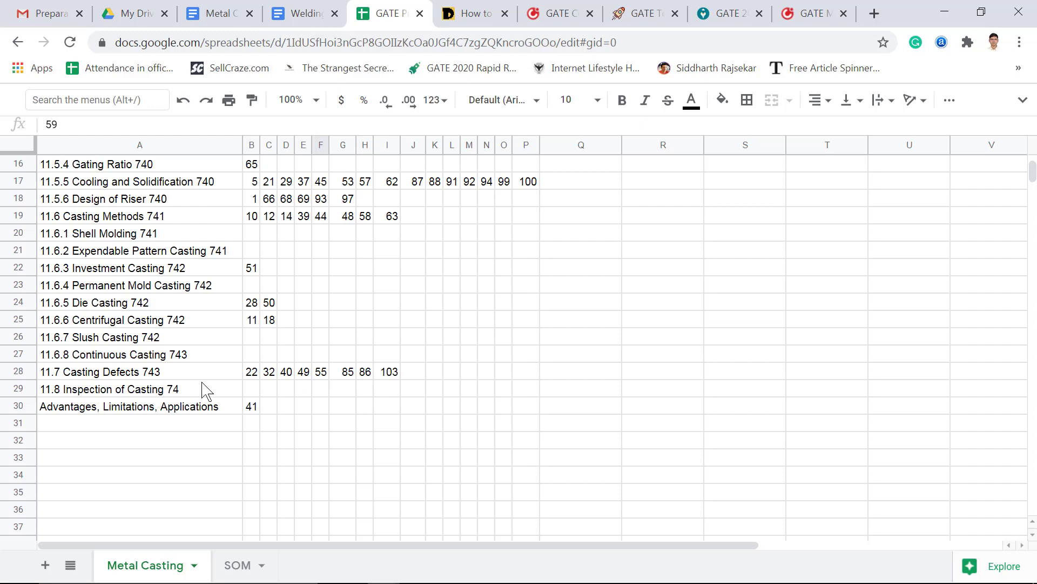
scroll(405, 384, "up", 5)
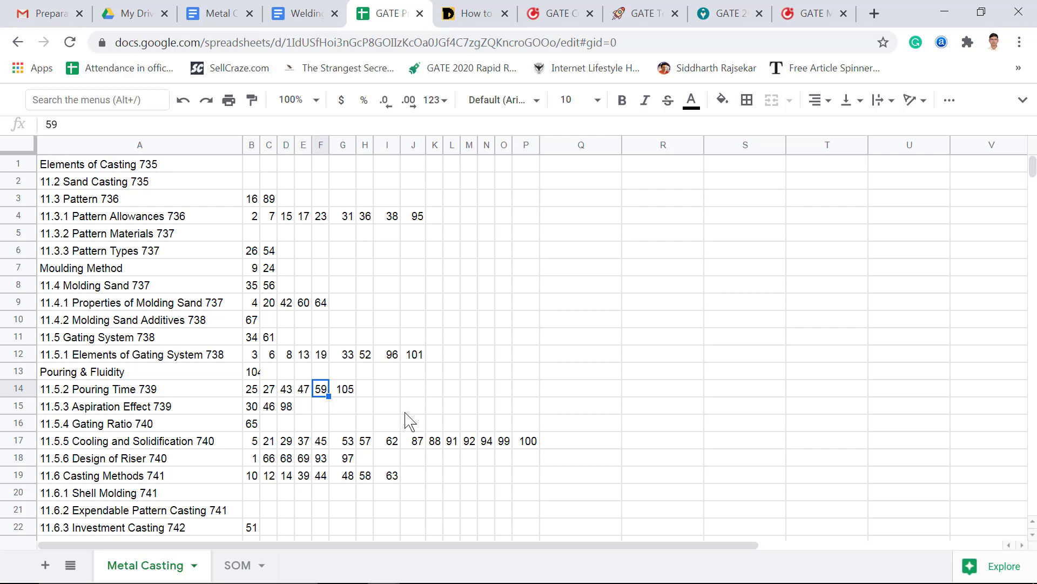
left_click(424, 440)
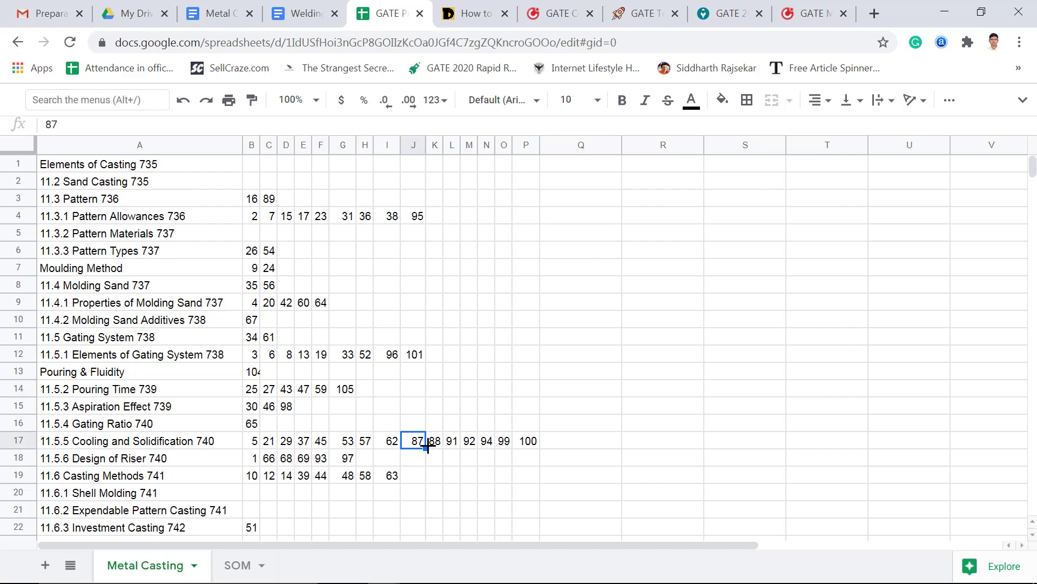
left_click(340, 388)
left_click(385, 357)
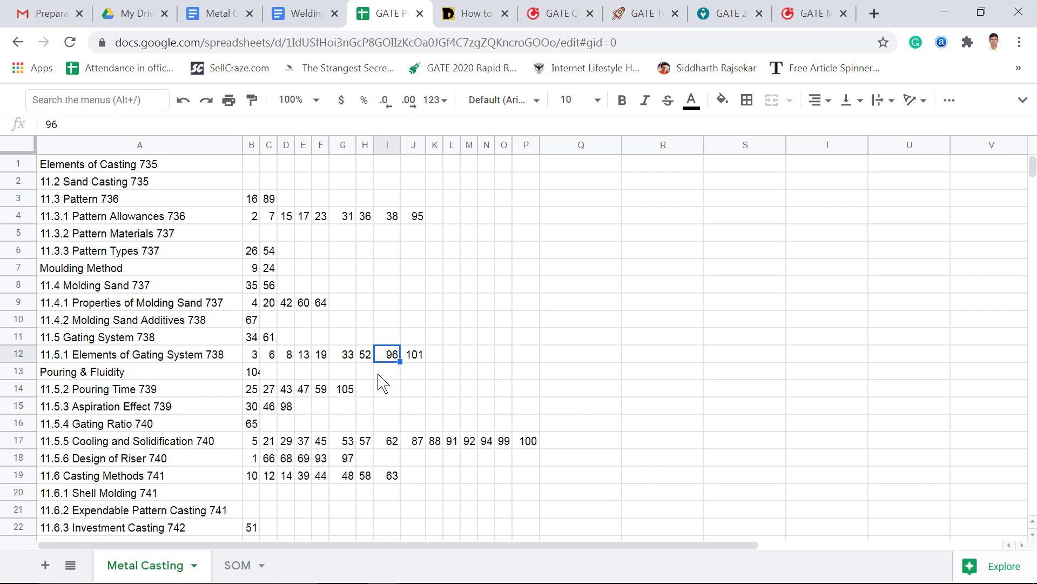
left_click(413, 358)
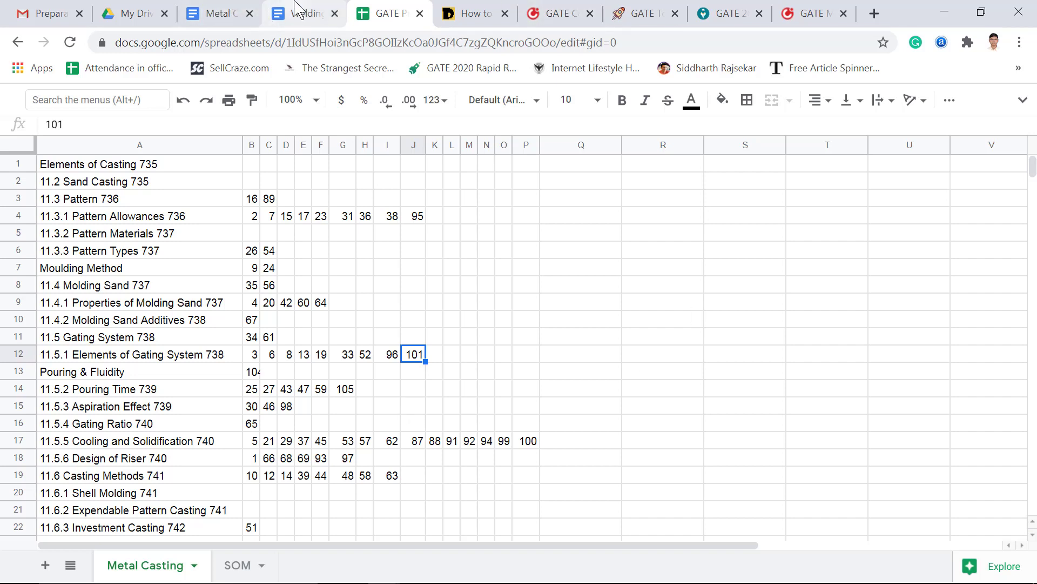
- Switch to PowerPoint and place the cursor in the Part 1 line of the Strategy for Preparation slide
mouse_move(486, 576)
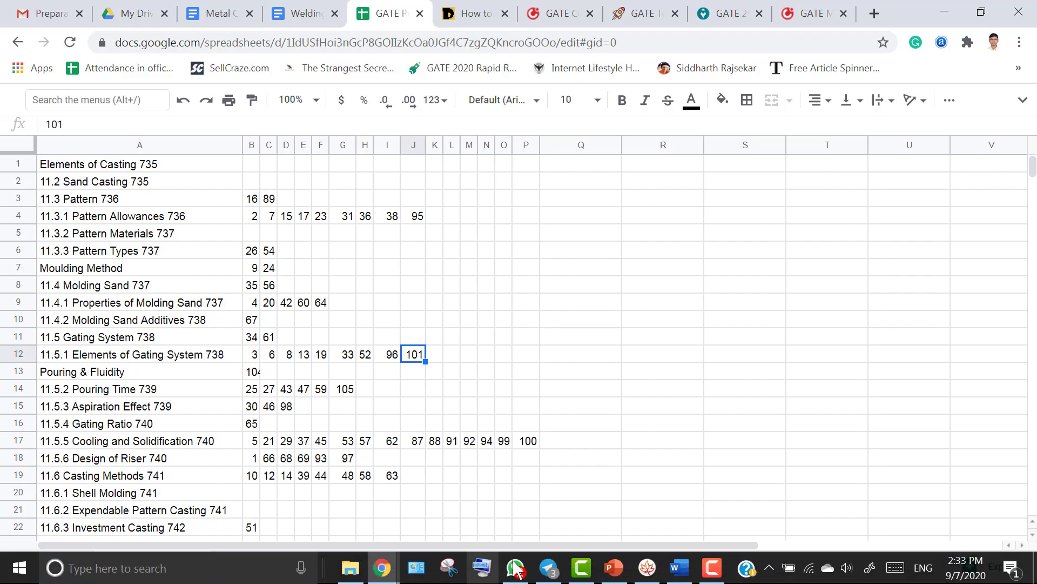
left_click(615, 568)
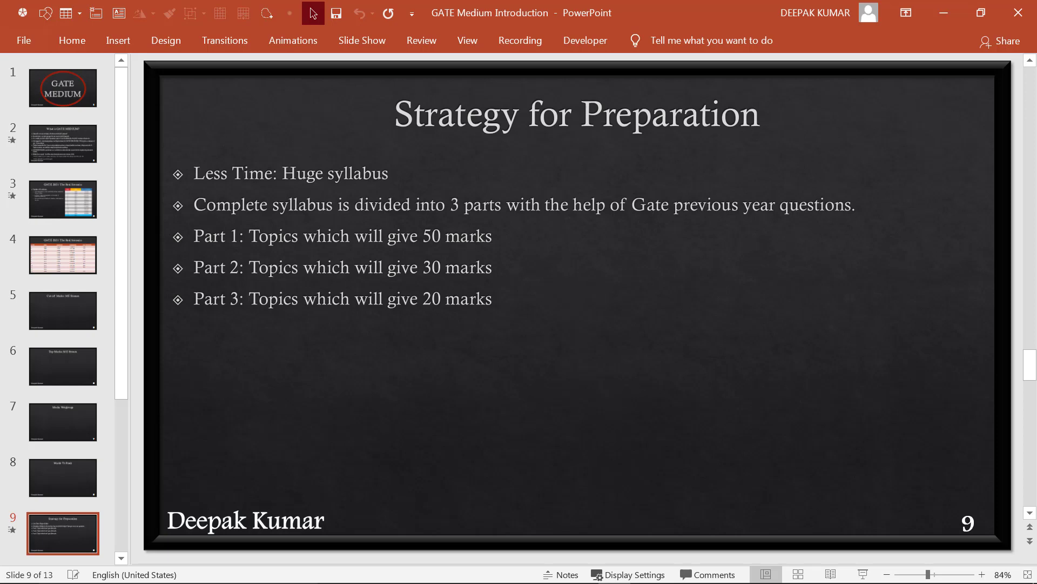
left_click(236, 232)
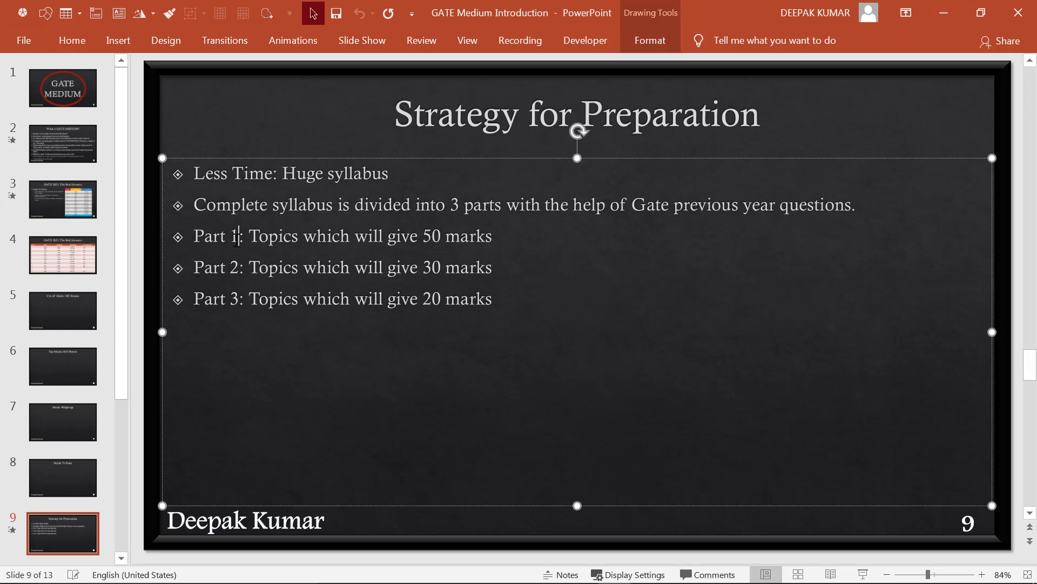
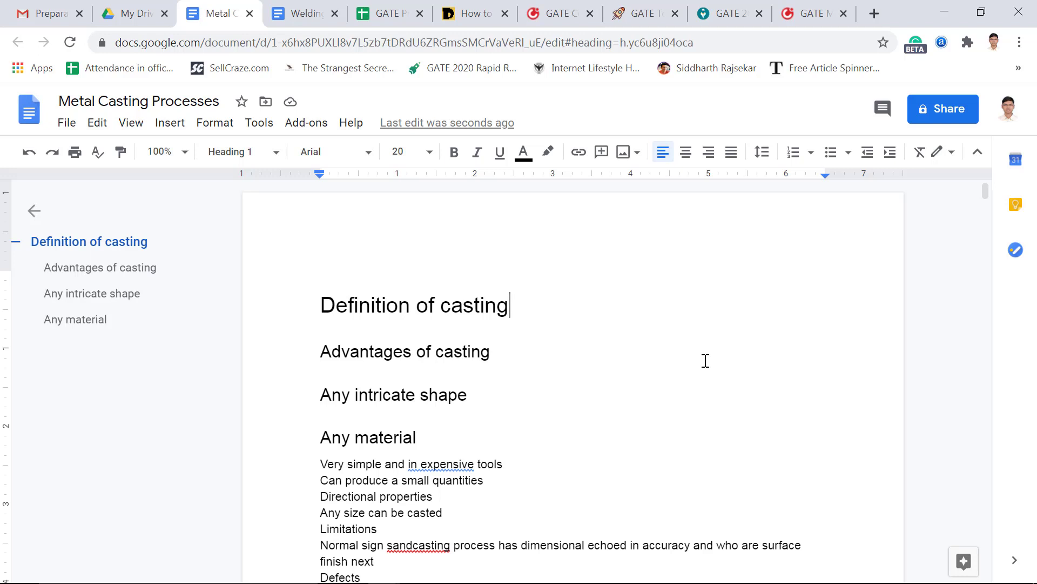
- Review the casting advantages, intricate shape and material headings, plus the line on simple tools, in the Metal Casting Processes notes
left_click(502, 363)
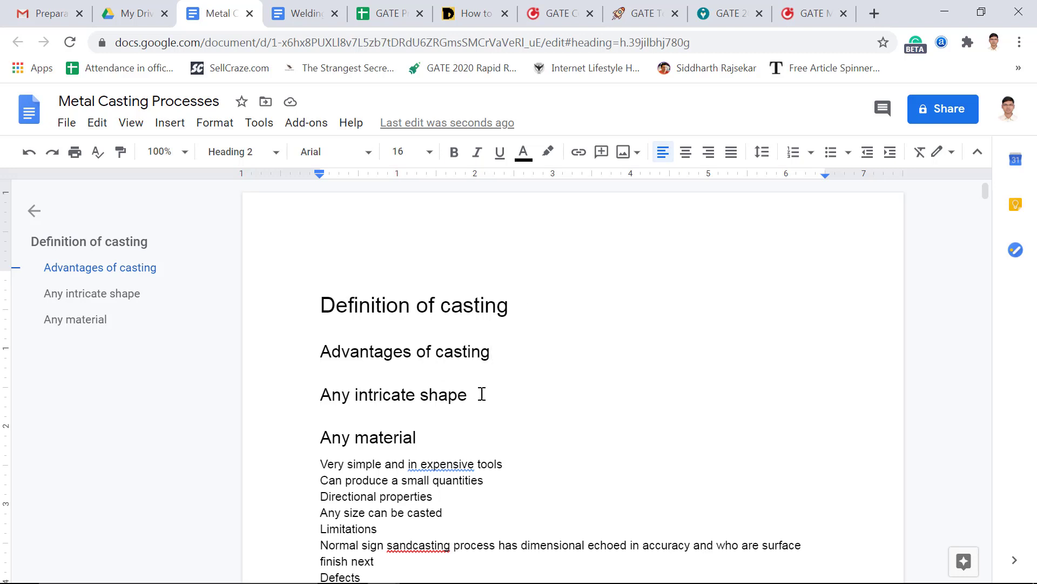
left_click(323, 394)
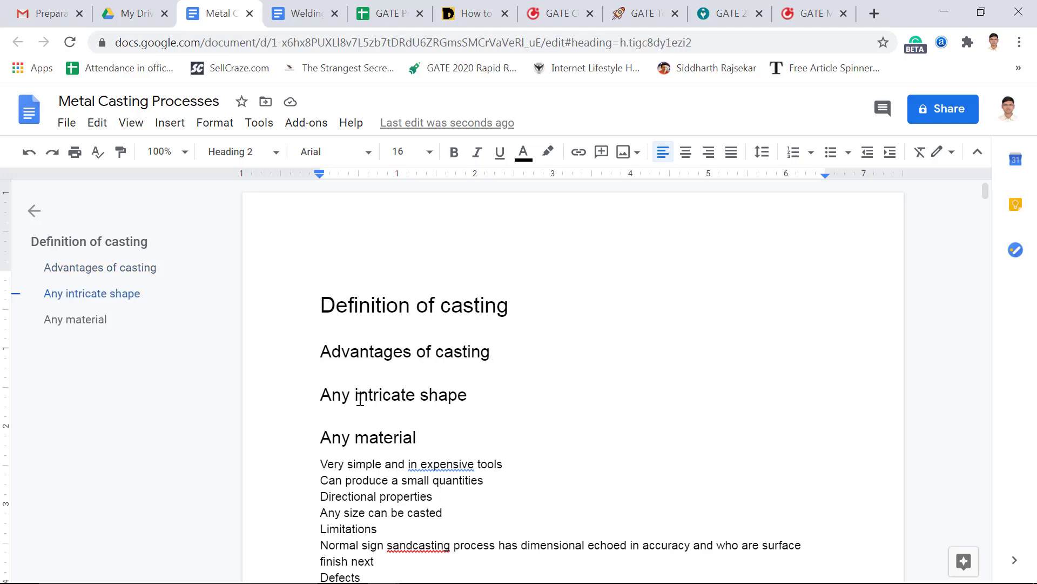
left_click(480, 398)
left_click(433, 440)
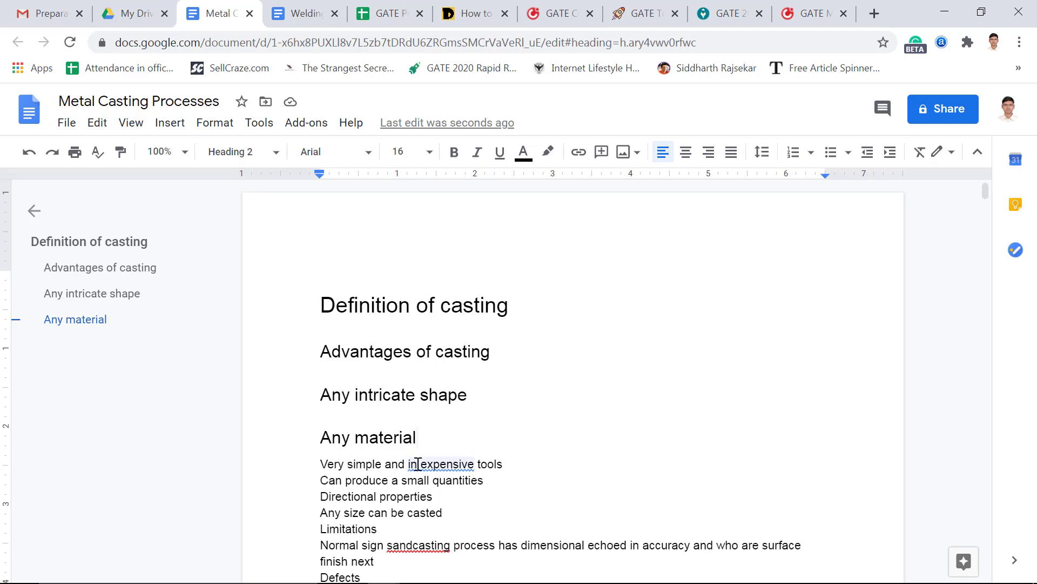
left_click(518, 461)
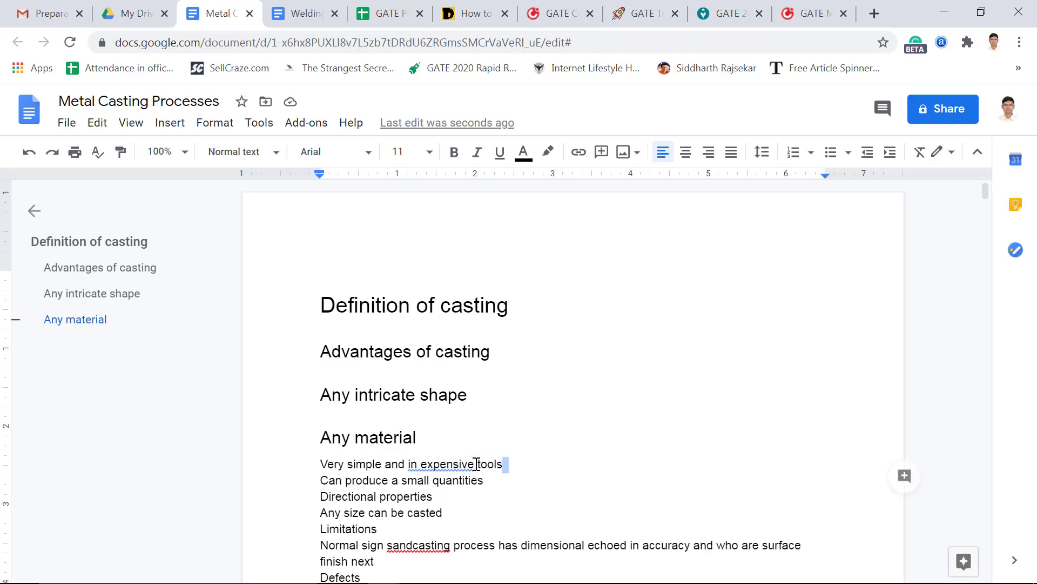
left_click_drag(475, 463, 508, 463)
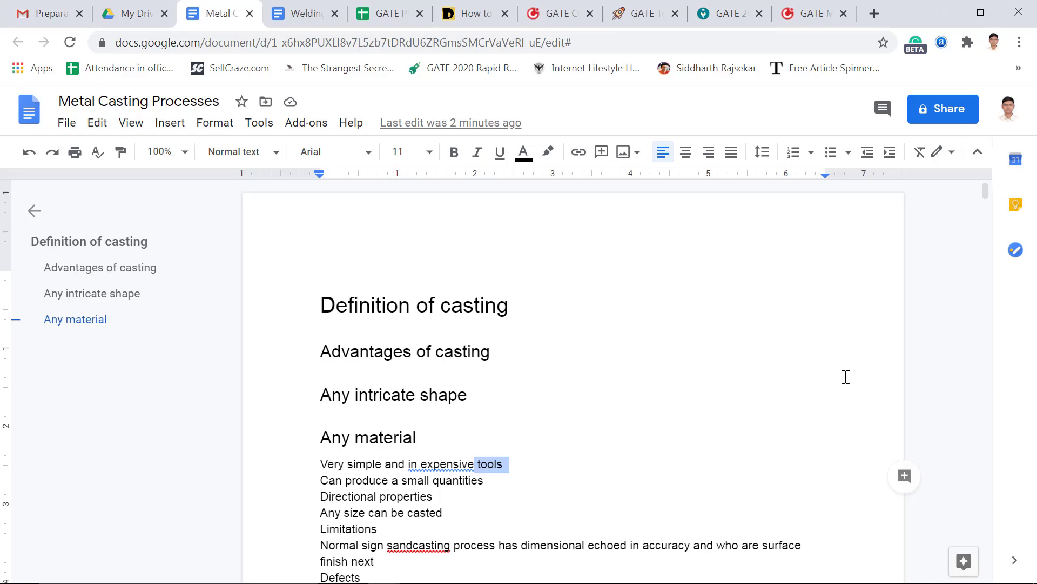
- Read through the casting notes on allowances, pattern types and pattern materials up to the third page
scroll(594, 400, "down", 3)
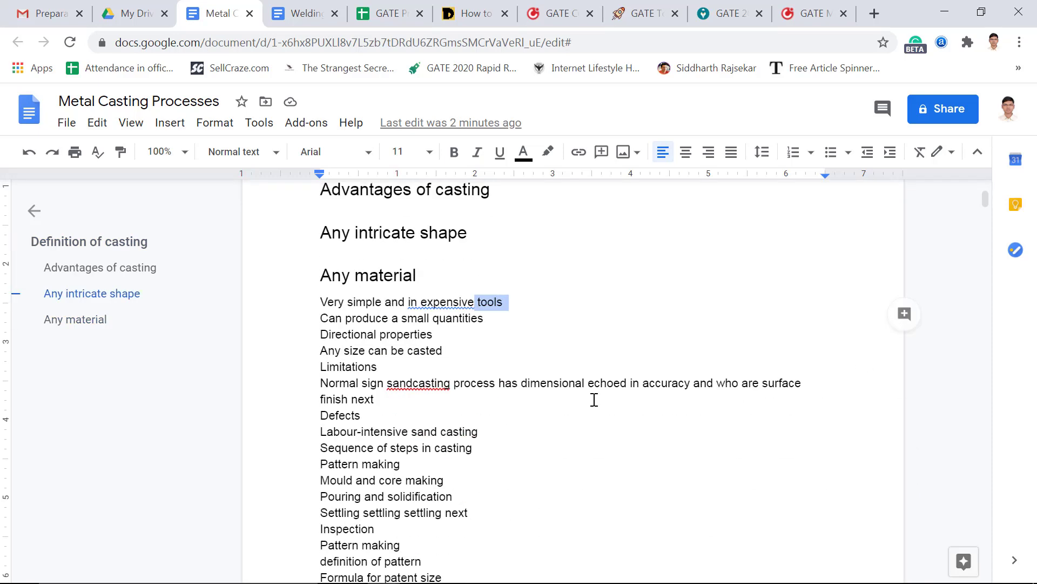
scroll(511, 387, "down", 6)
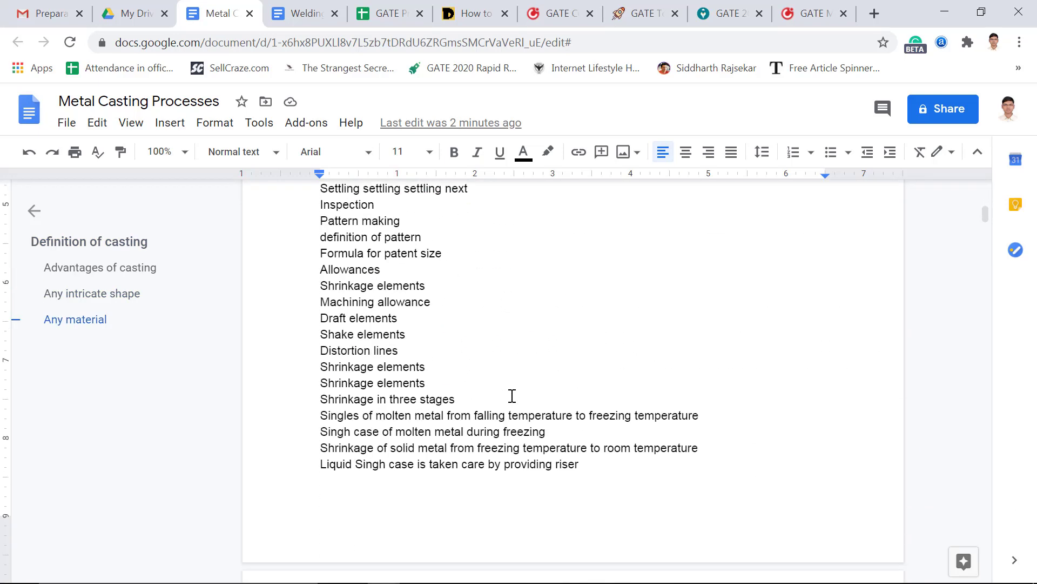
scroll(512, 396, "down", 11)
scroll(508, 421, "up", 4)
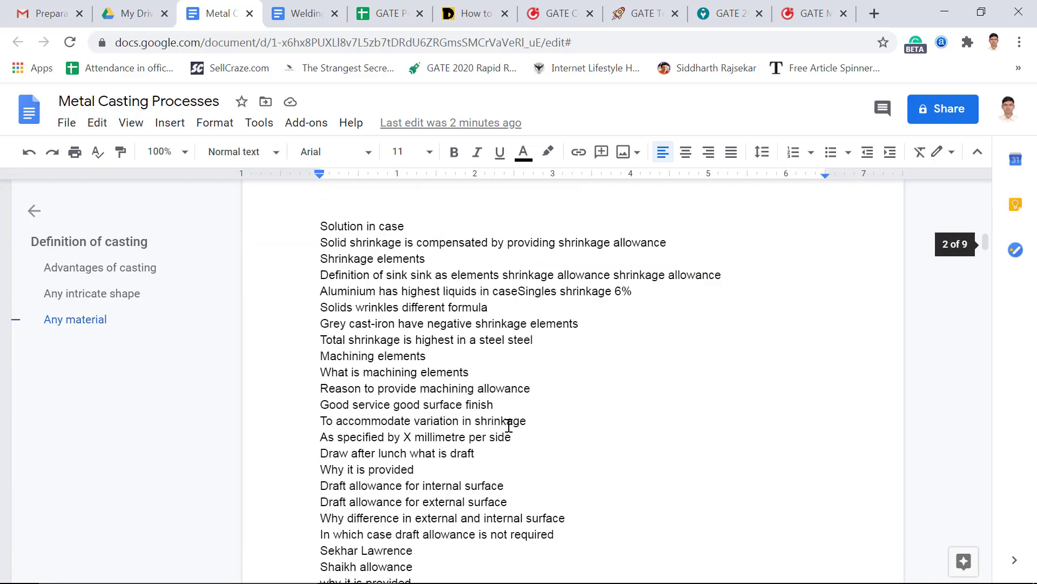
scroll(508, 425, "up", 2)
scroll(516, 420, "down", 6)
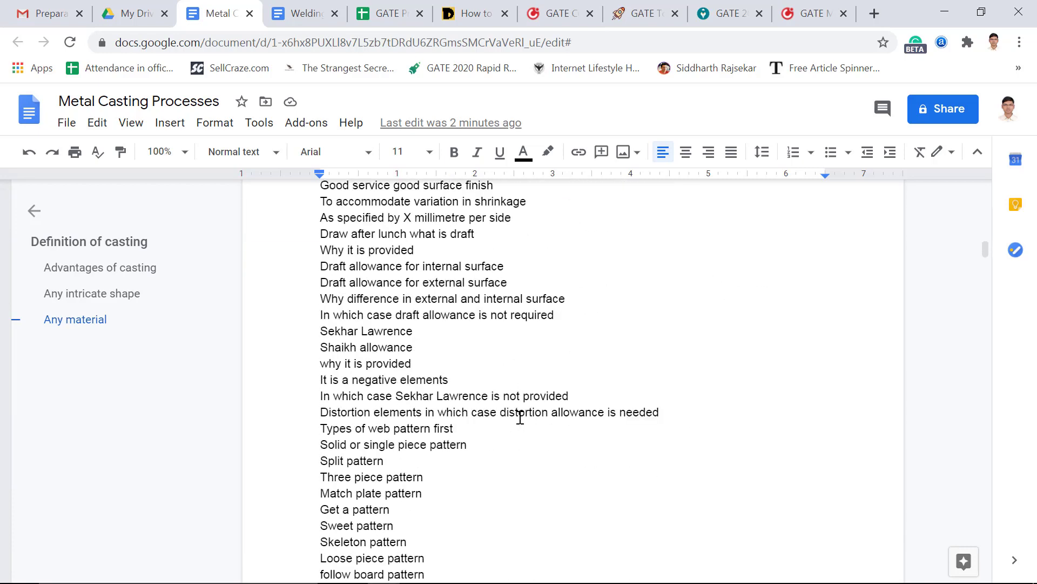
left_click(568, 315)
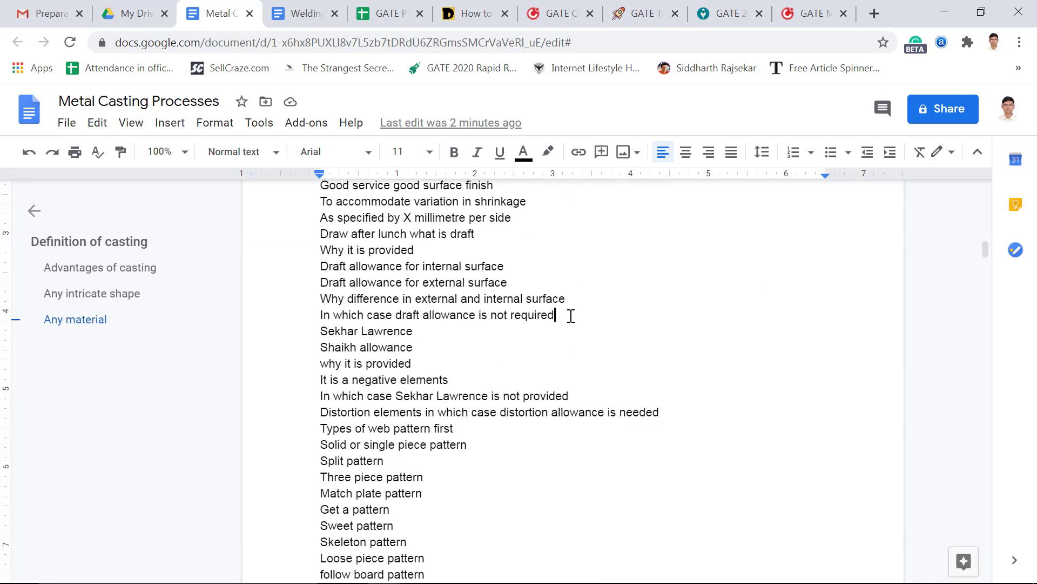
left_click(441, 330)
scroll(416, 348, "down", 6)
scroll(417, 354, "up", 3)
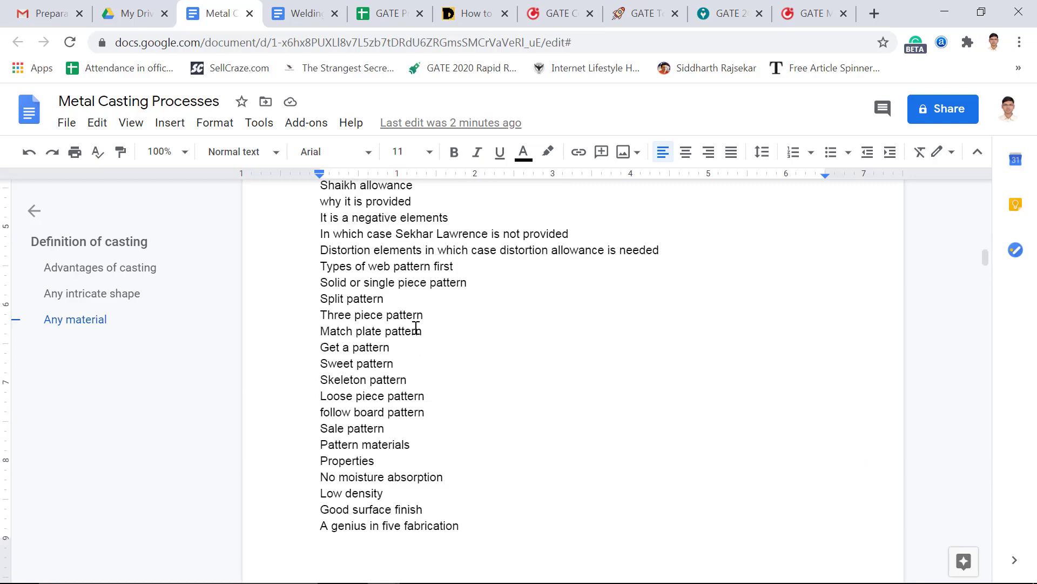
scroll(416, 361, "down", 6)
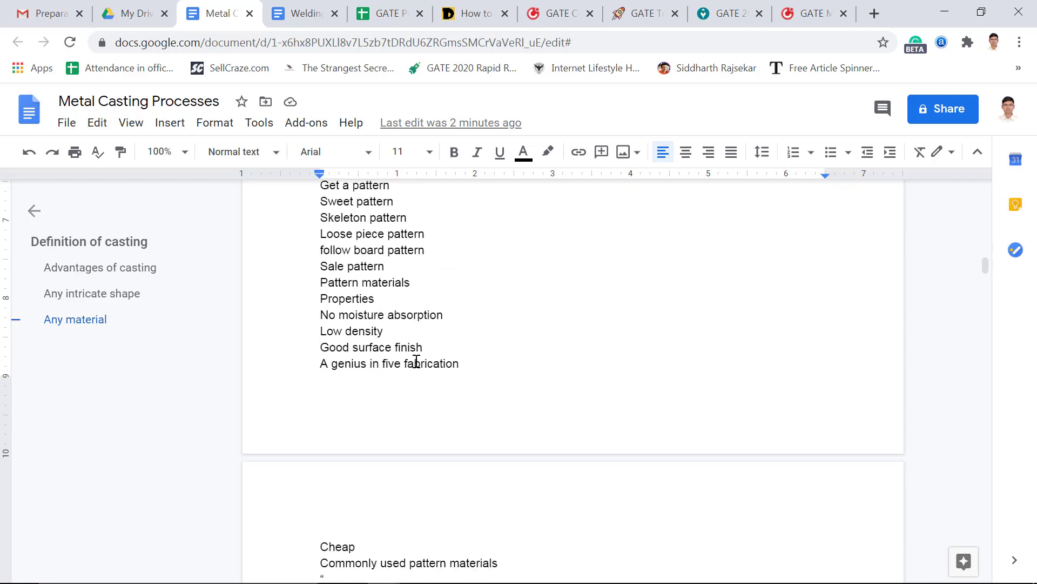
scroll(423, 367, "down", 3)
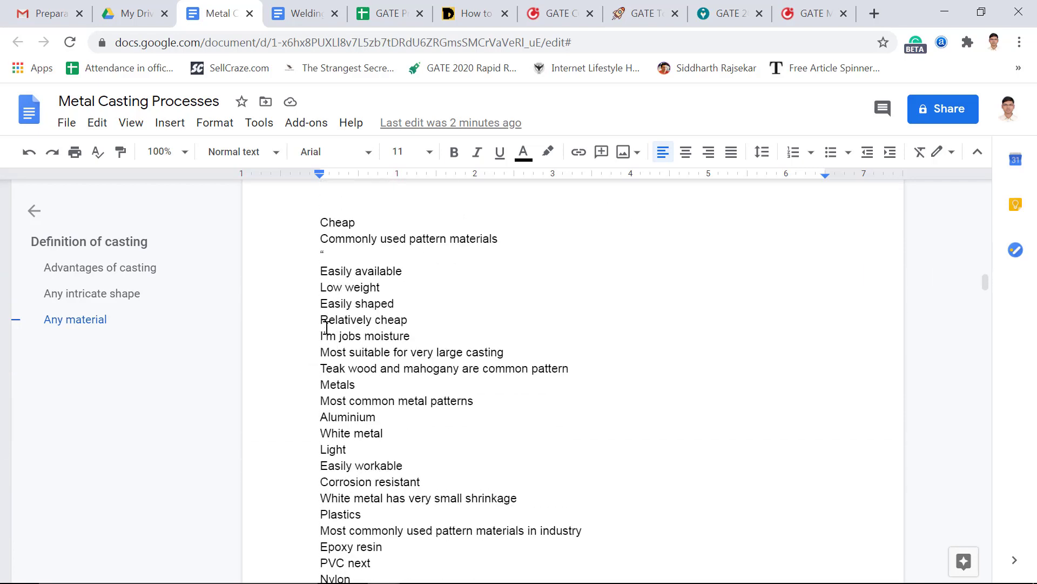
scroll(348, 269, "up", 3)
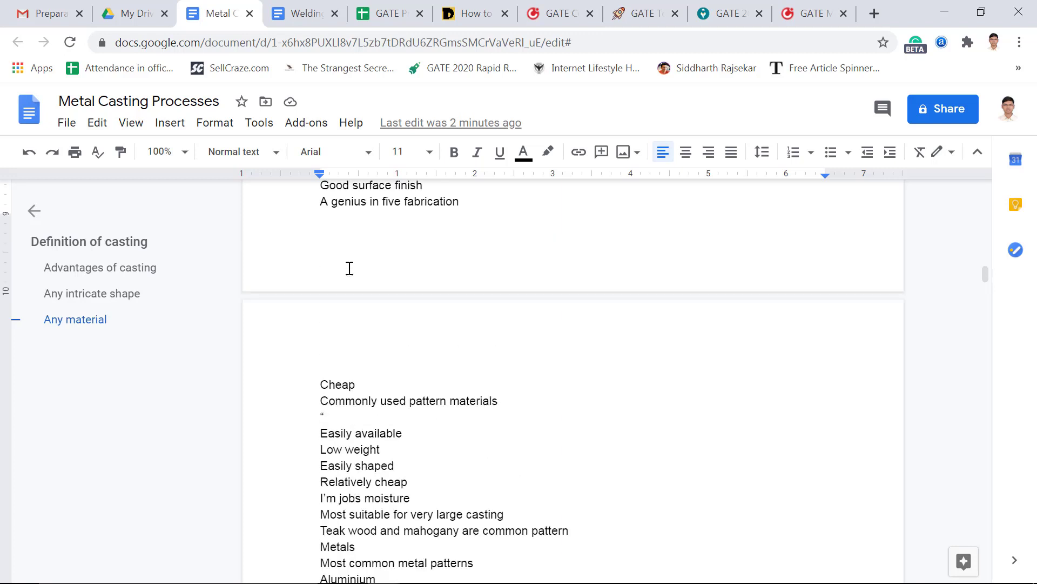
- Make the line "Commonly used pattern materials" bold
scroll(342, 281, "down", 3)
left_click(320, 238)
left_click_drag(321, 238, 493, 238)
left_click(495, 238)
left_click_drag(321, 238, 448, 236)
left_click(491, 234)
triple_click(505, 236)
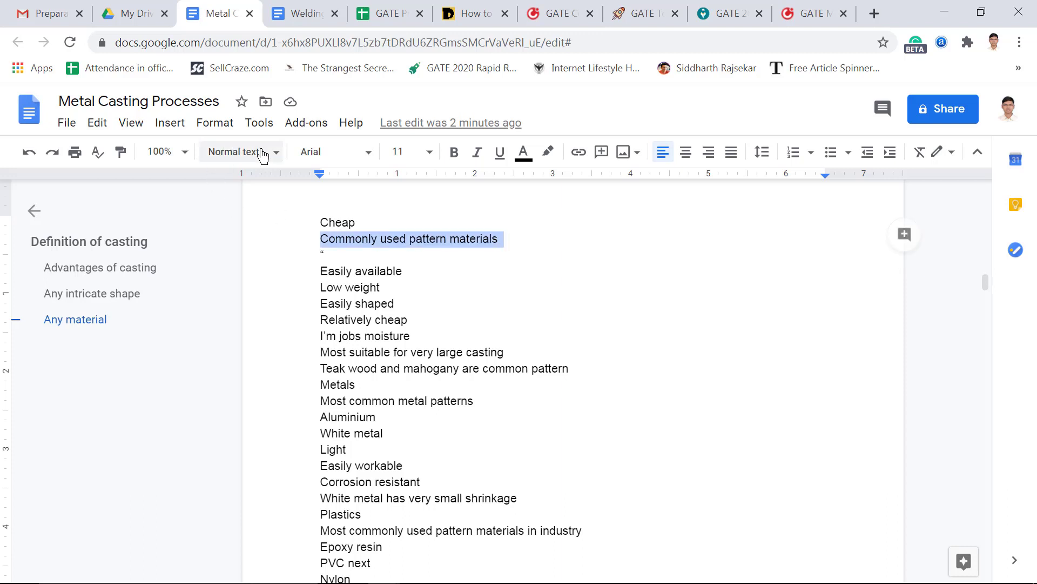
left_click(453, 153)
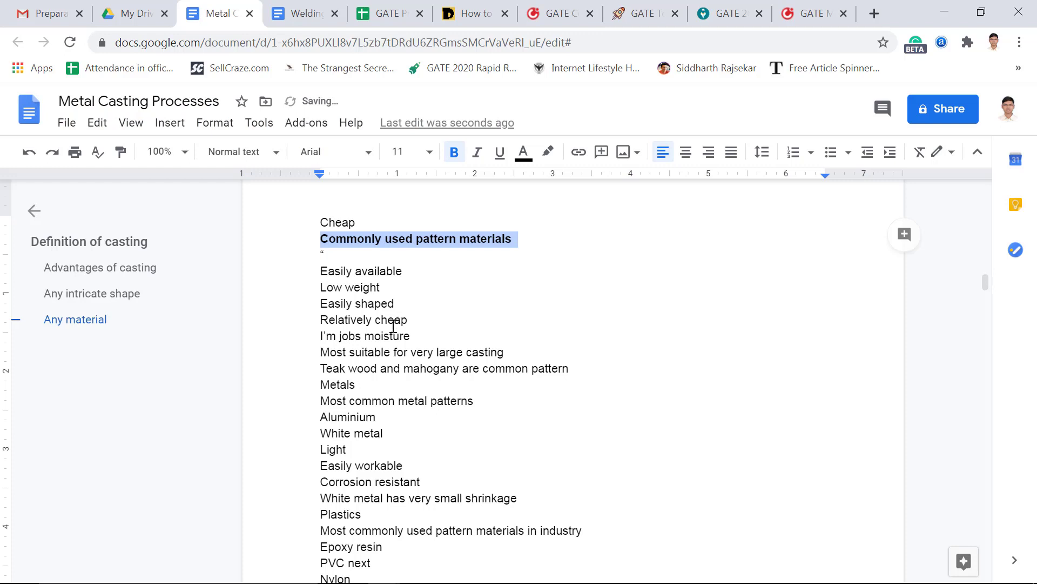
- Look over the notes on metal, plastic, wax and mercury patterns down to the mould making section
scroll(405, 324, "down", 3)
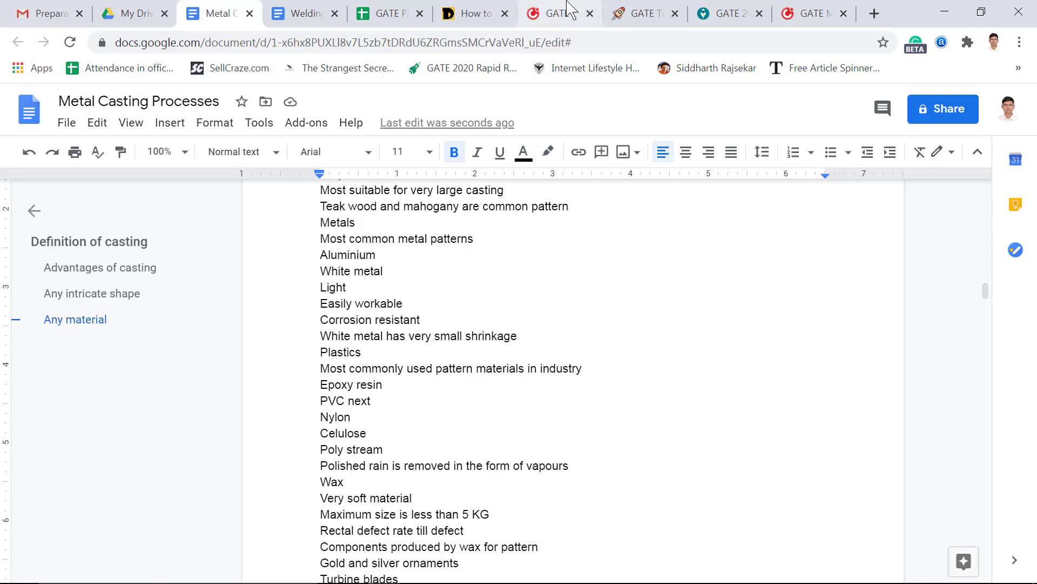
scroll(545, 387, "down", 4)
scroll(545, 387, "down", 3)
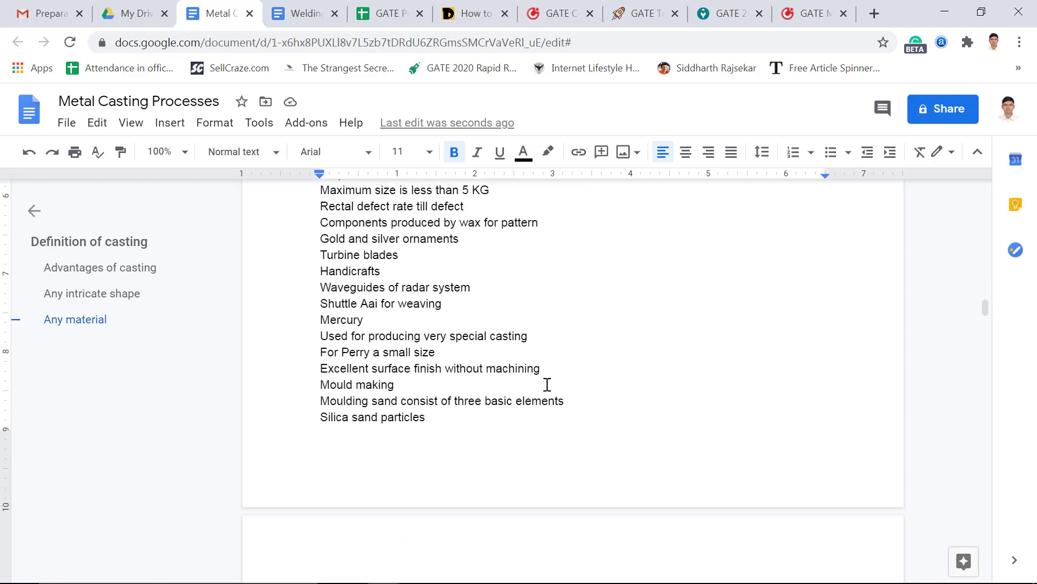
- Search Google for "otter" in a new browser tab and look over the results for Otter.ai
scroll(547, 384, "up", 7)
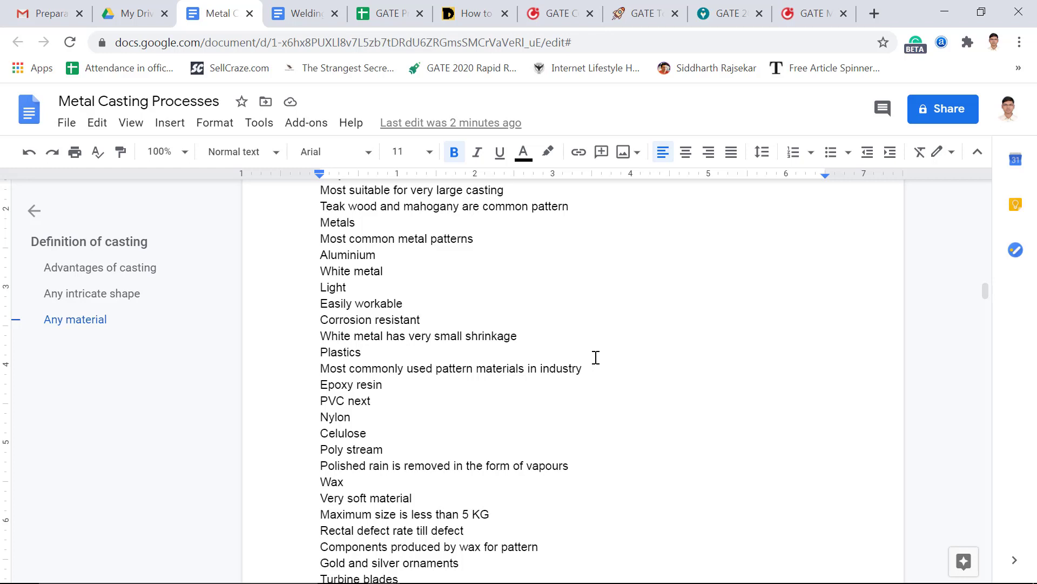
left_click(875, 14)
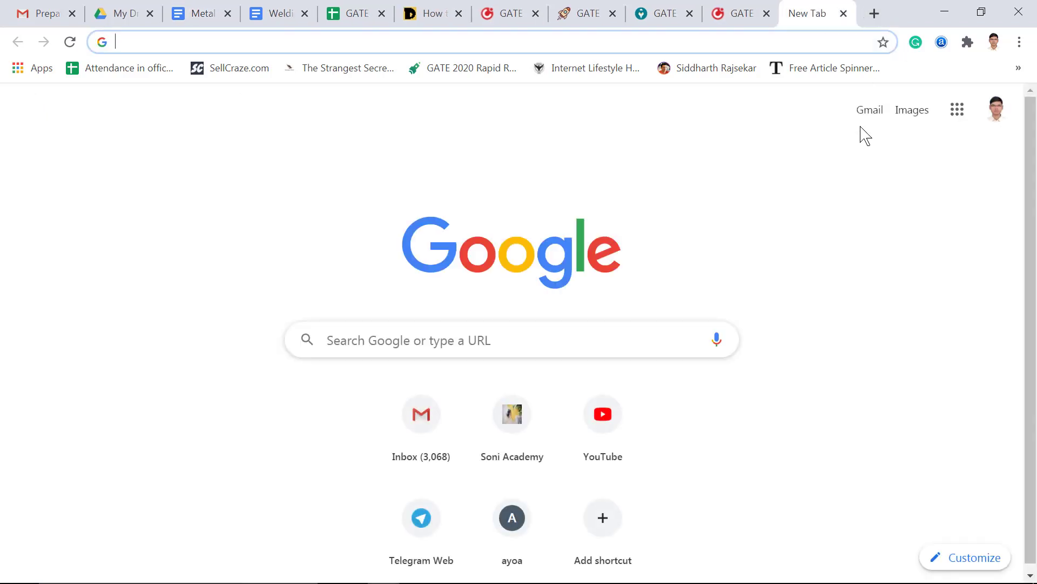
type("otter")
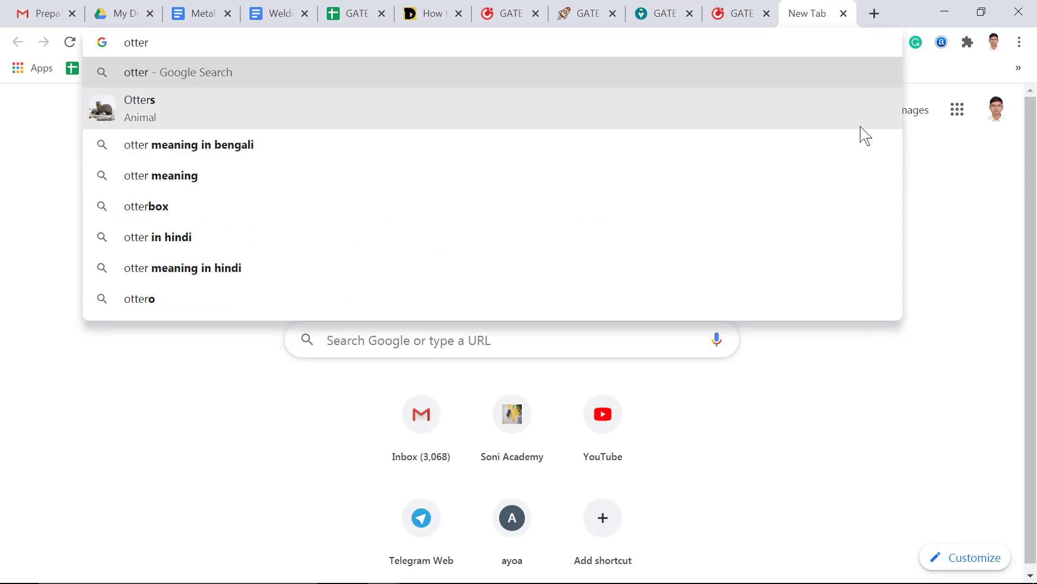
key("Return")
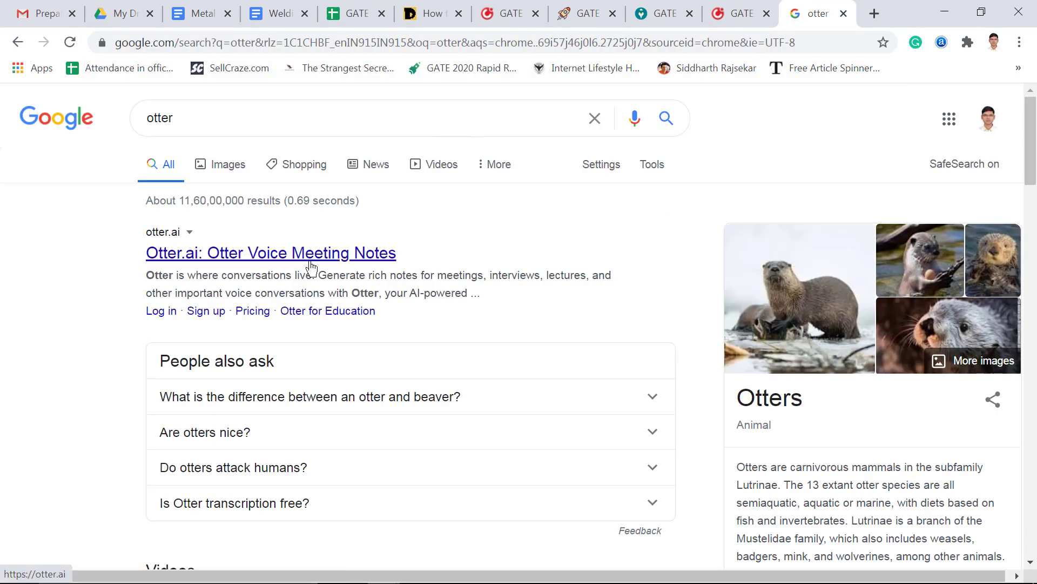
left_click(335, 264)
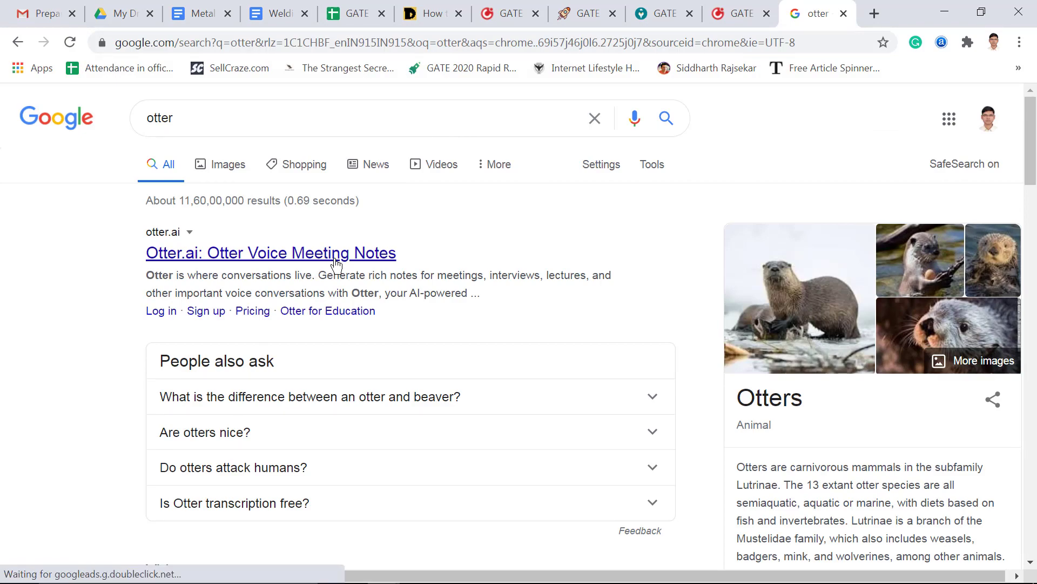
scroll(333, 264, "down", 8)
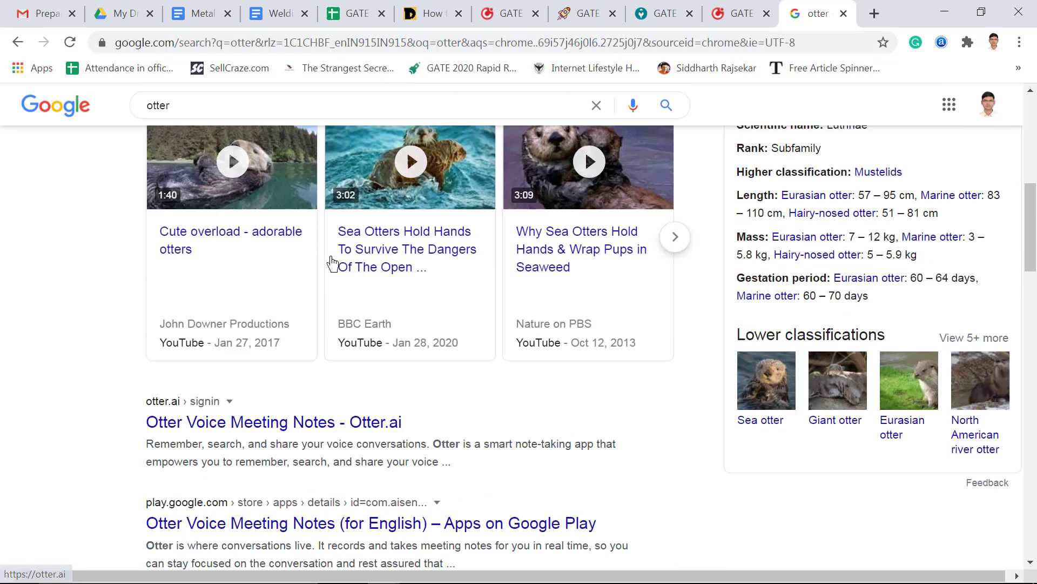
scroll(332, 264, "up", 8)
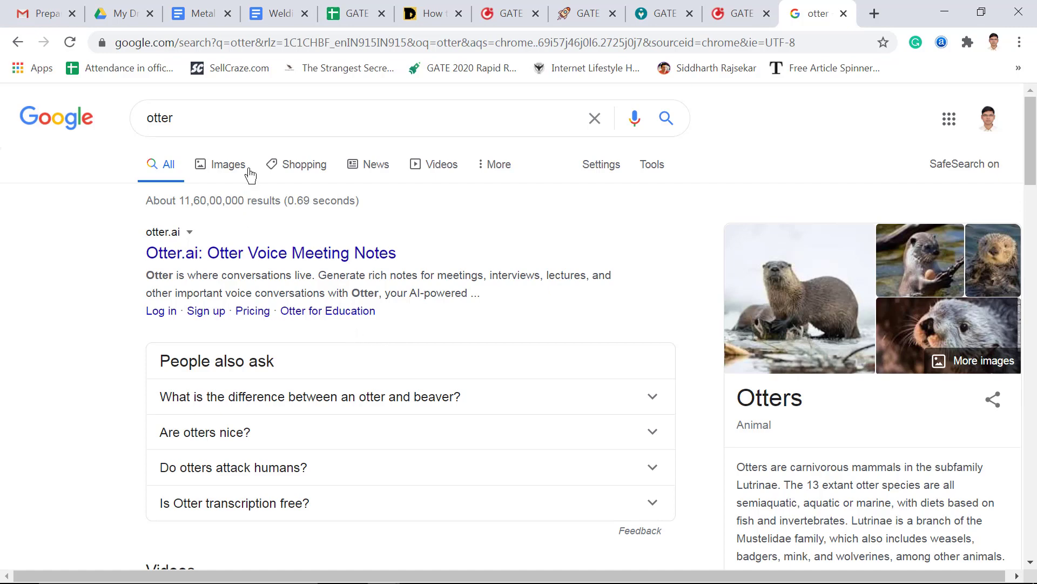
- Refine the web search to the suggested query "otter transcription" and highlight the query text
left_click(274, 118)
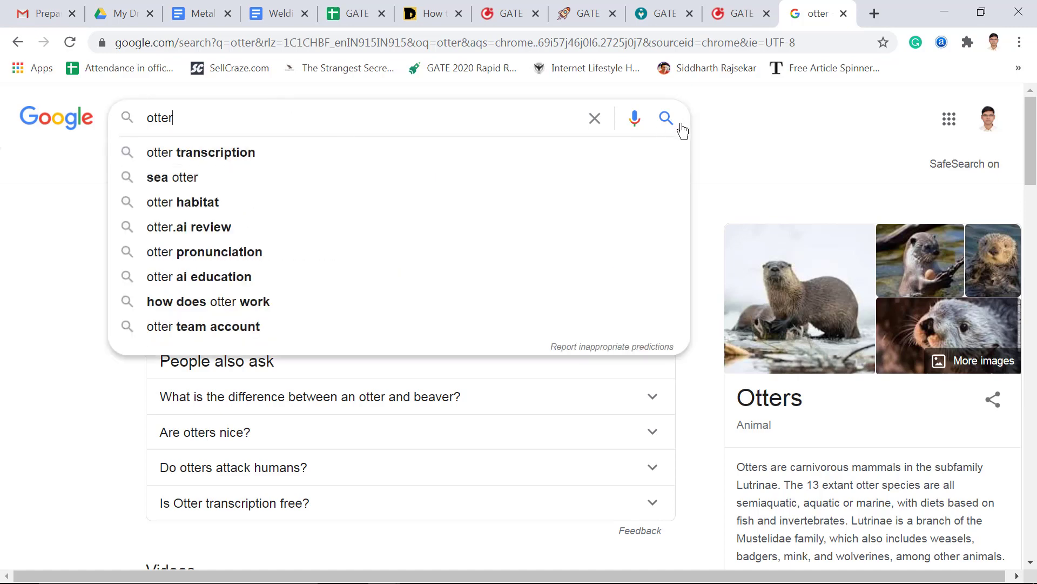
left_click(240, 156)
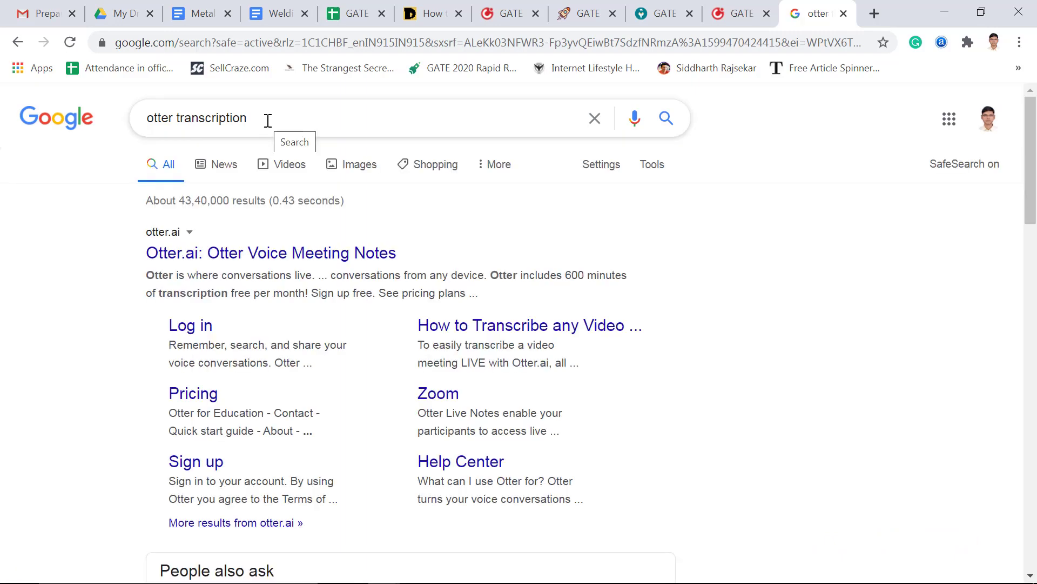
left_click_drag(267, 120, 145, 119)
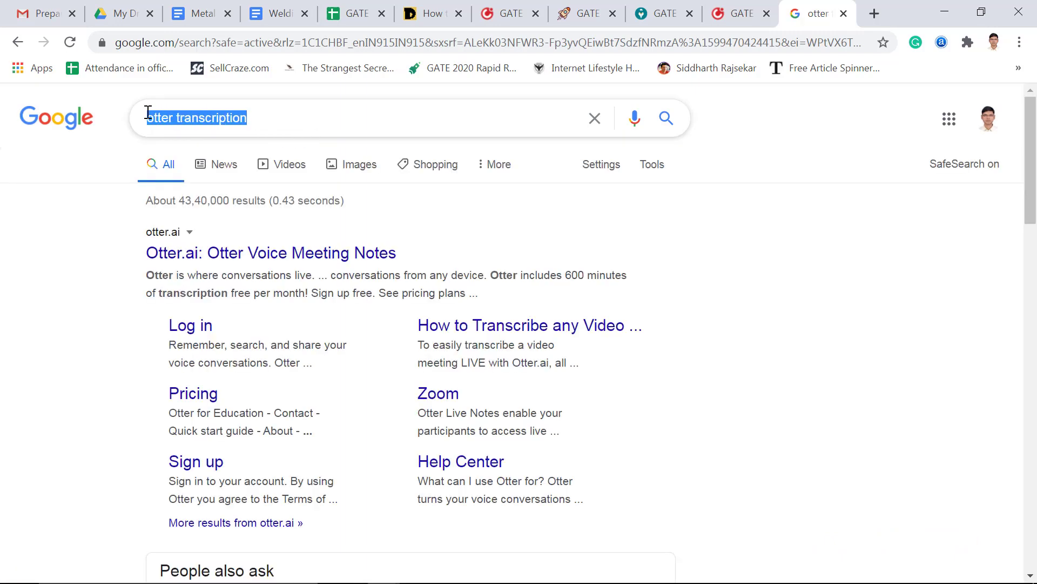
- Return to the Metal Casting Processes notes and view the casting headings at the beginning of the document
left_click(197, 15)
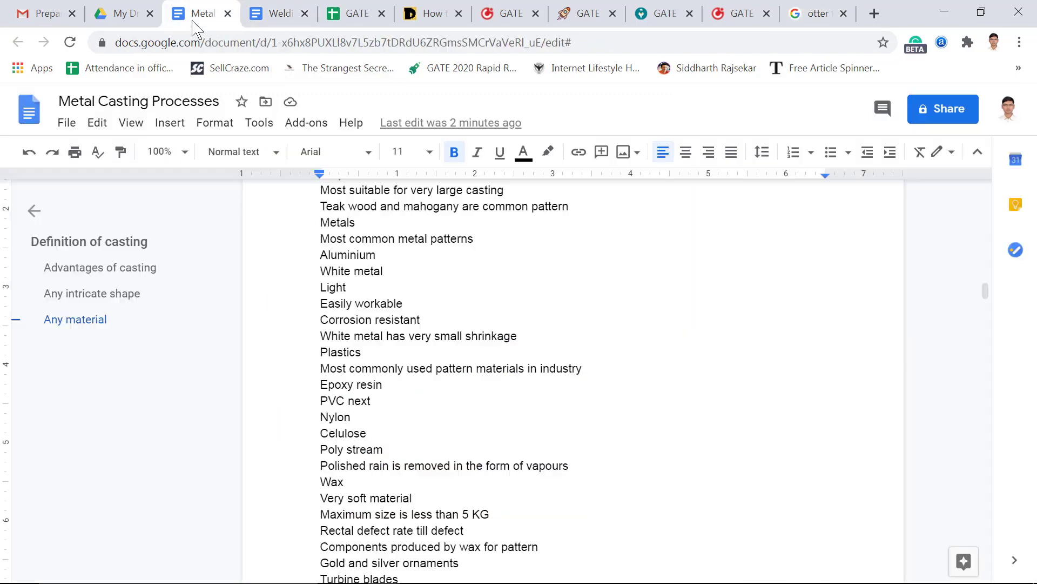
scroll(350, 264, "up", 15)
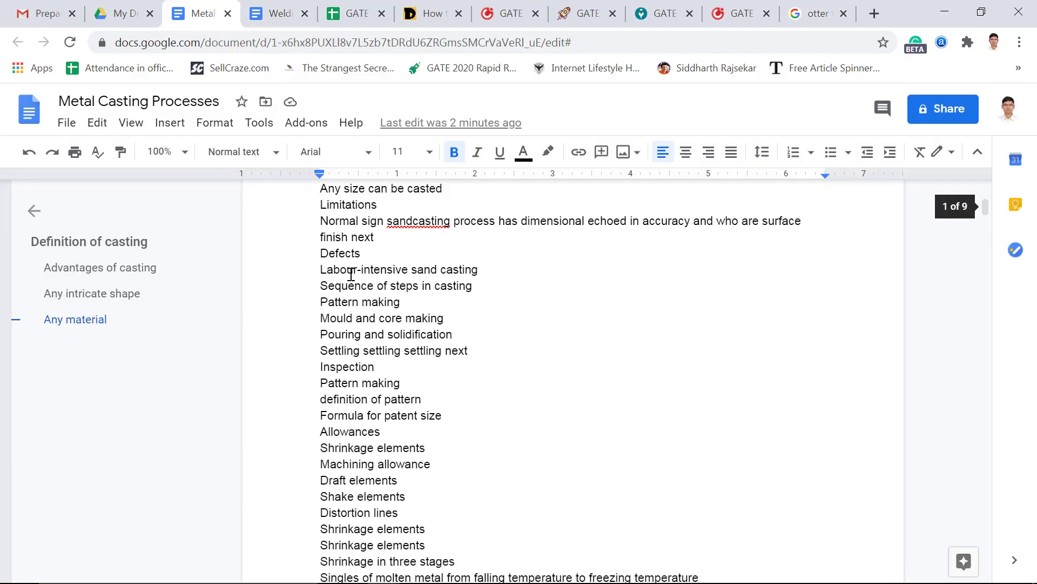
scroll(351, 274, "up", 6)
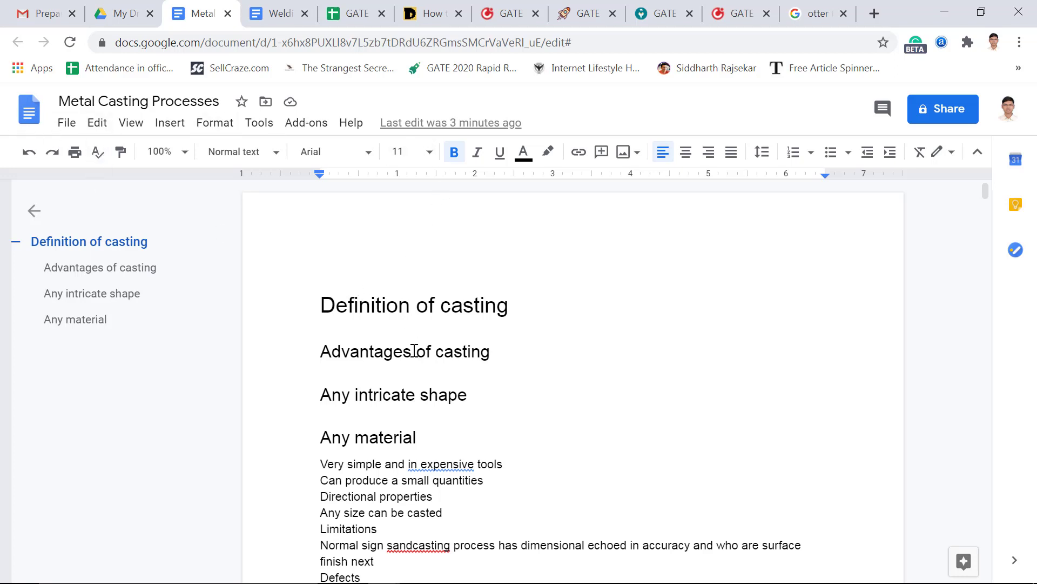
- Clear the otter transcription query on the Google results page and close that page
left_click(799, 16)
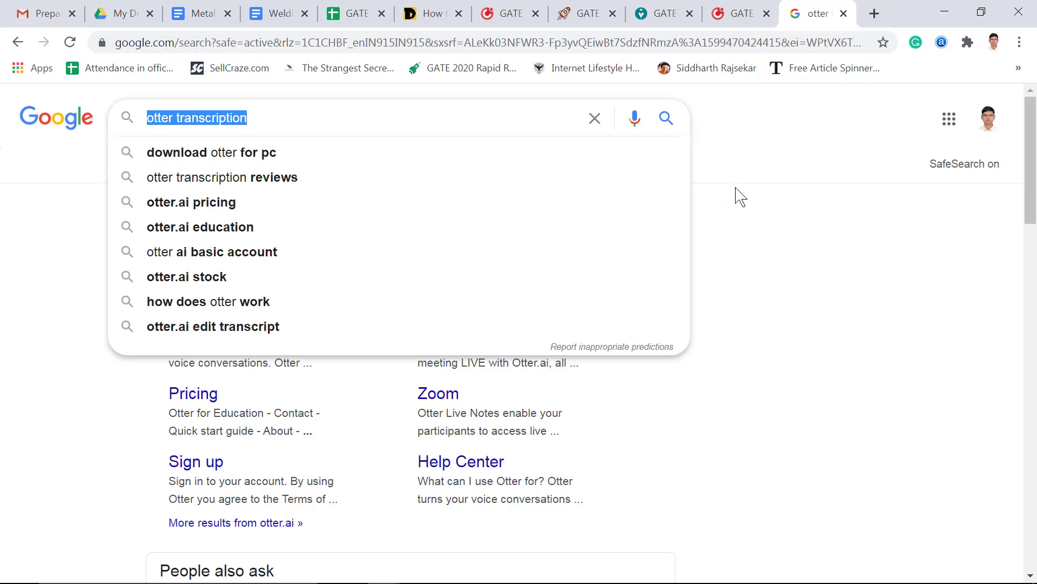
left_click(595, 120)
left_click(751, 166)
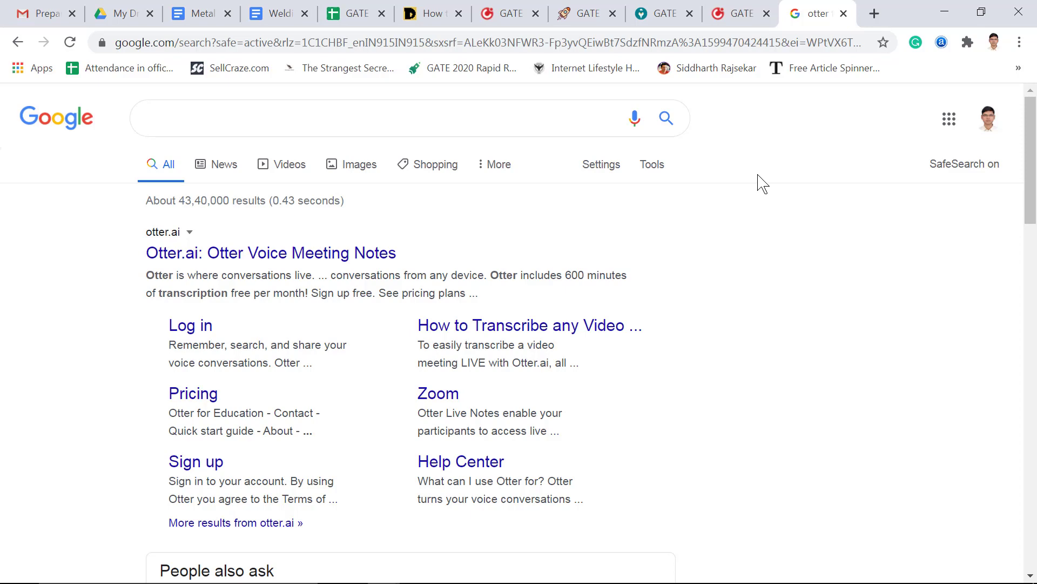
left_click(844, 13)
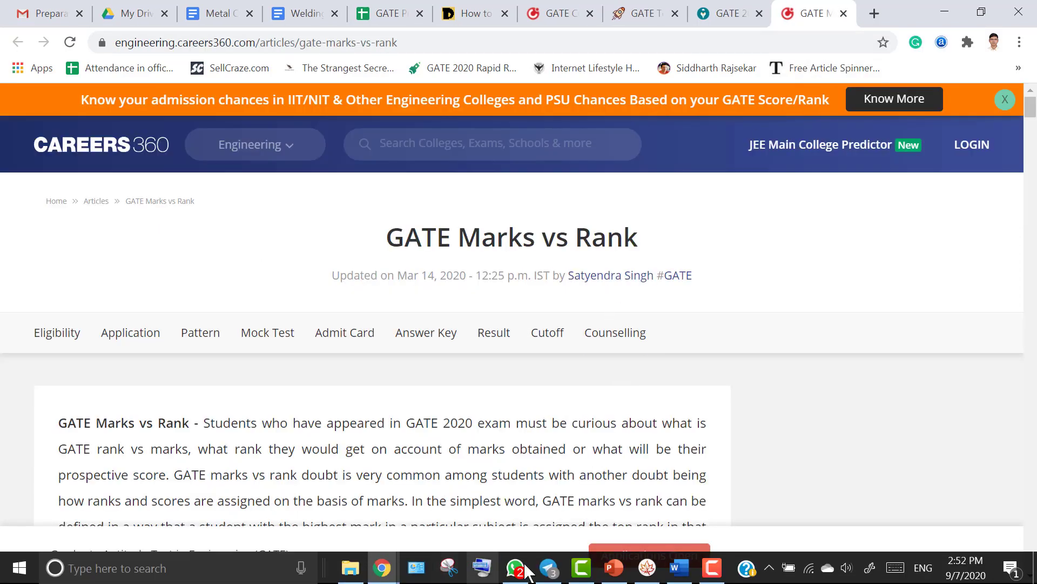
- Switch to PowerPoint and present the GATE Medium Introduction slides from Quizzes to Revision Method, ending the slide show there
left_click(615, 572)
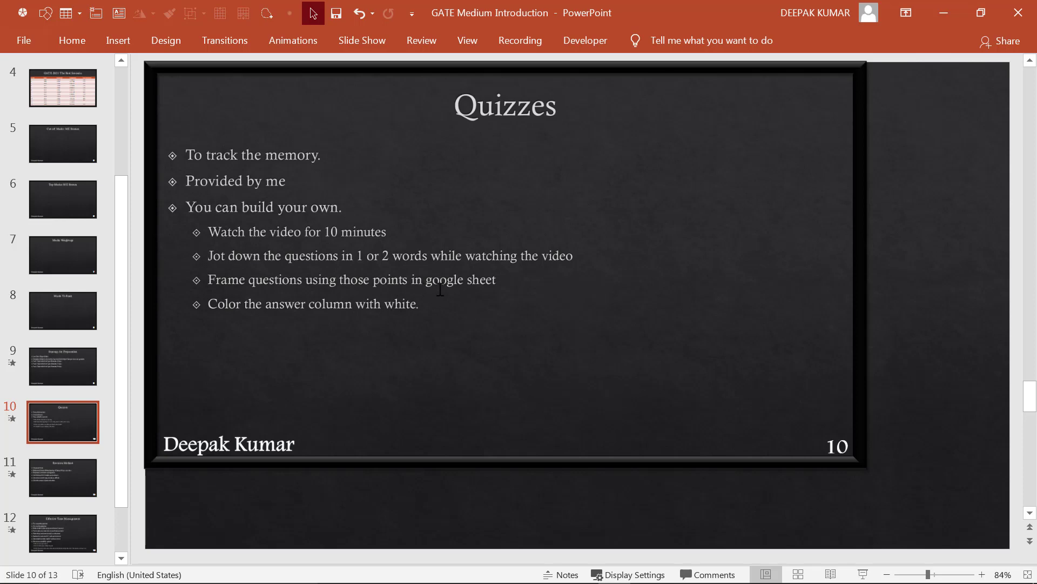
left_click(499, 287)
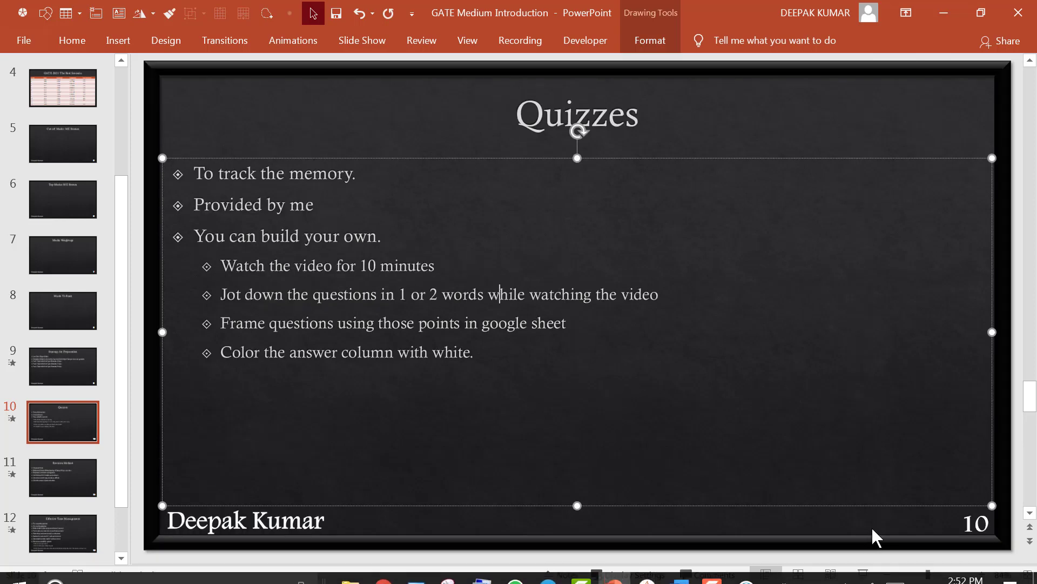
left_click(864, 576)
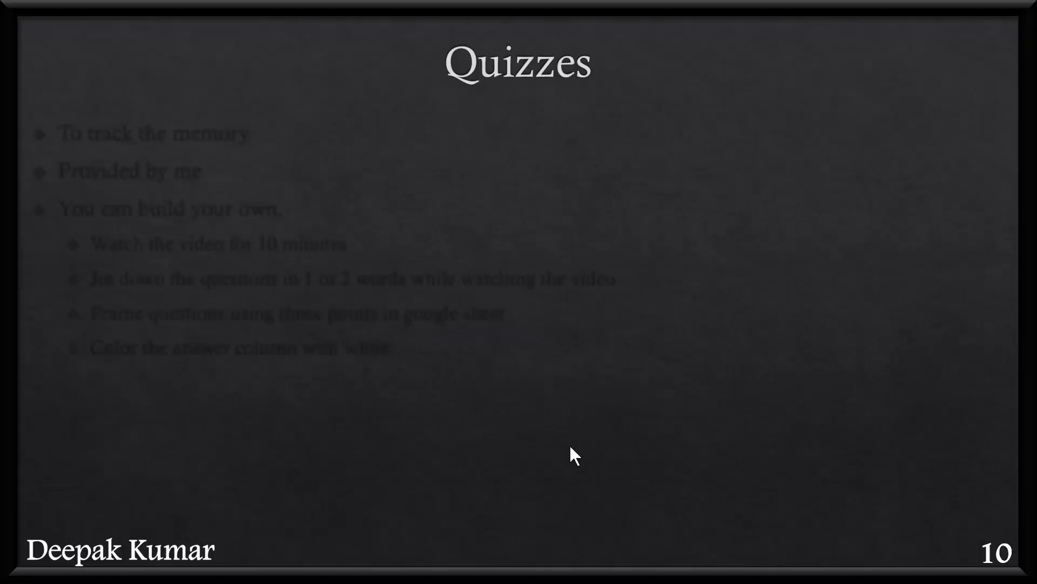
left_click(427, 317)
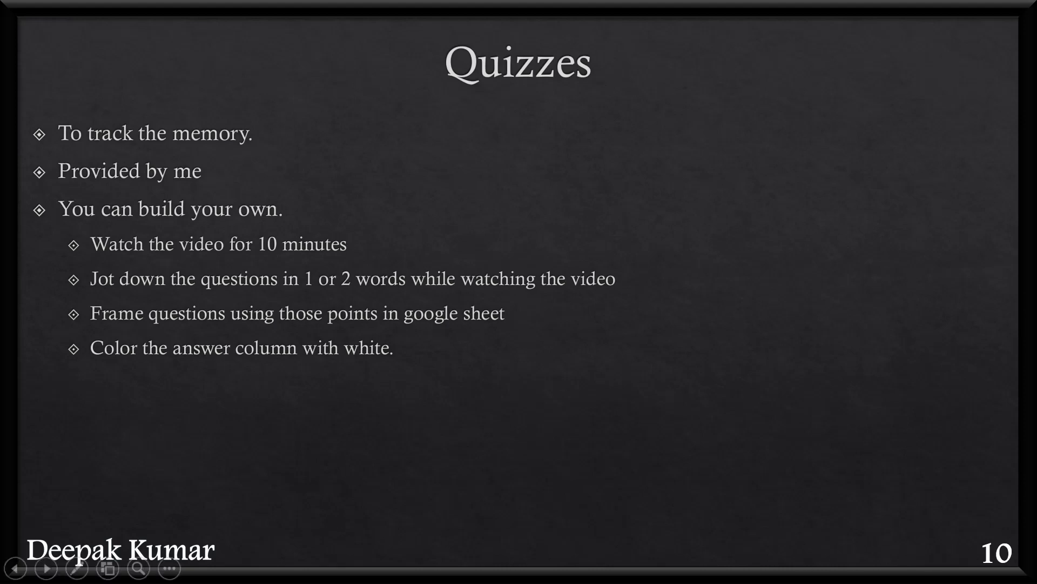
left_click(604, 446)
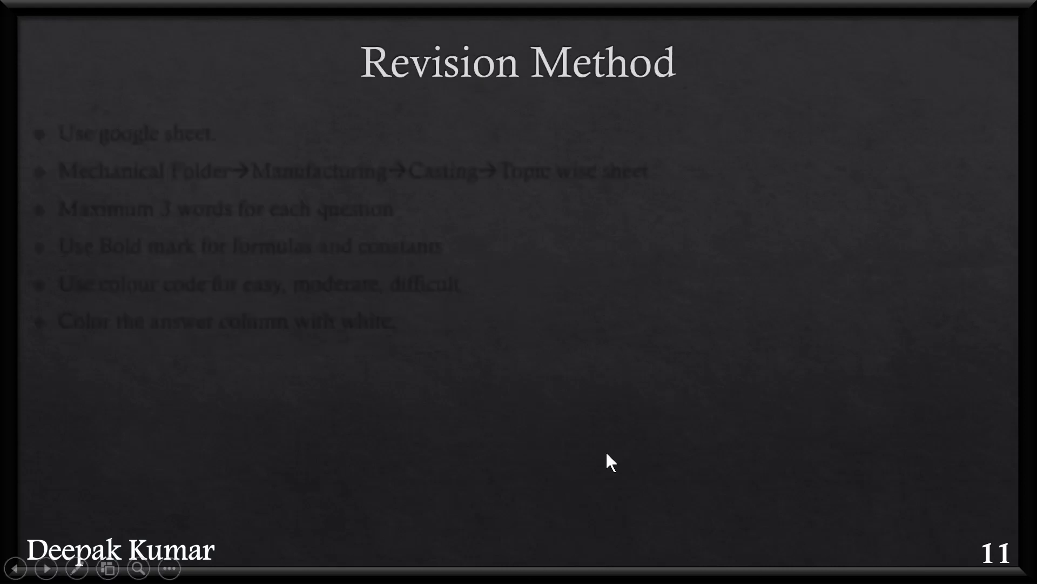
key("Escape")
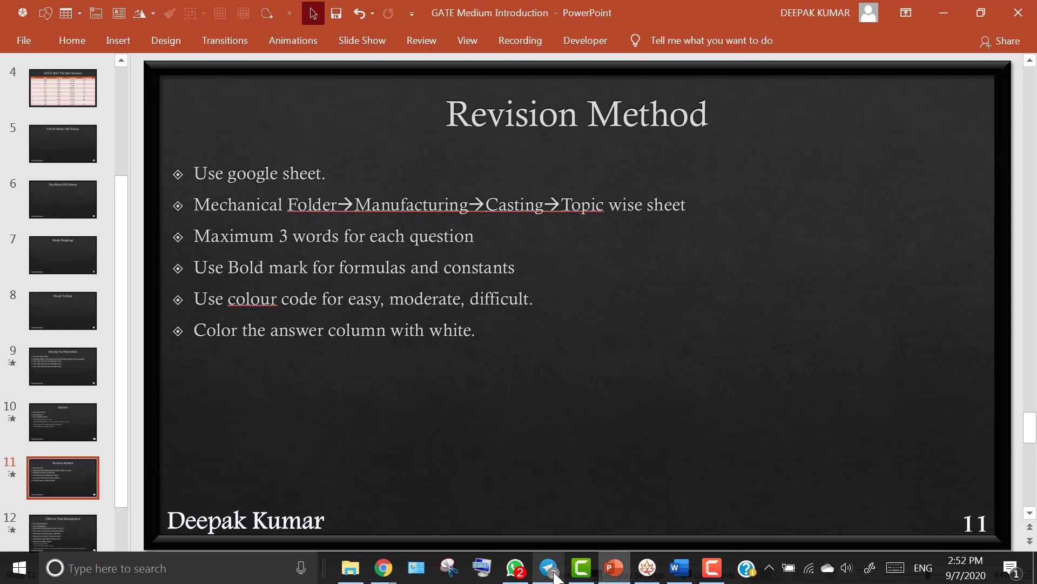
- Switch to Chrome and examine the casting topics and the cells beside Elements of Casting and Pattern Materials in the GATE spreadsheet
mouse_move(384, 568)
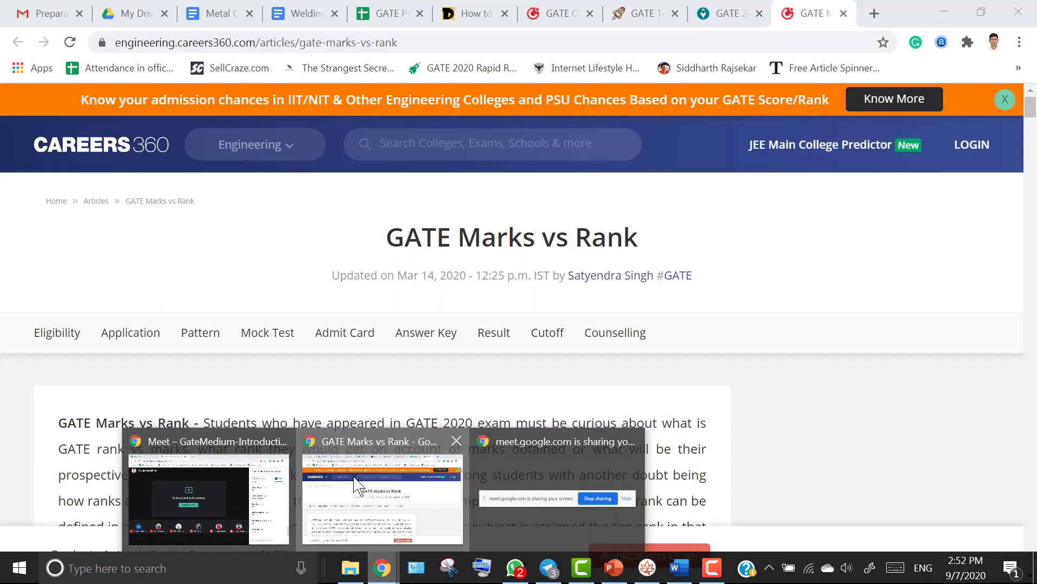
left_click(350, 493)
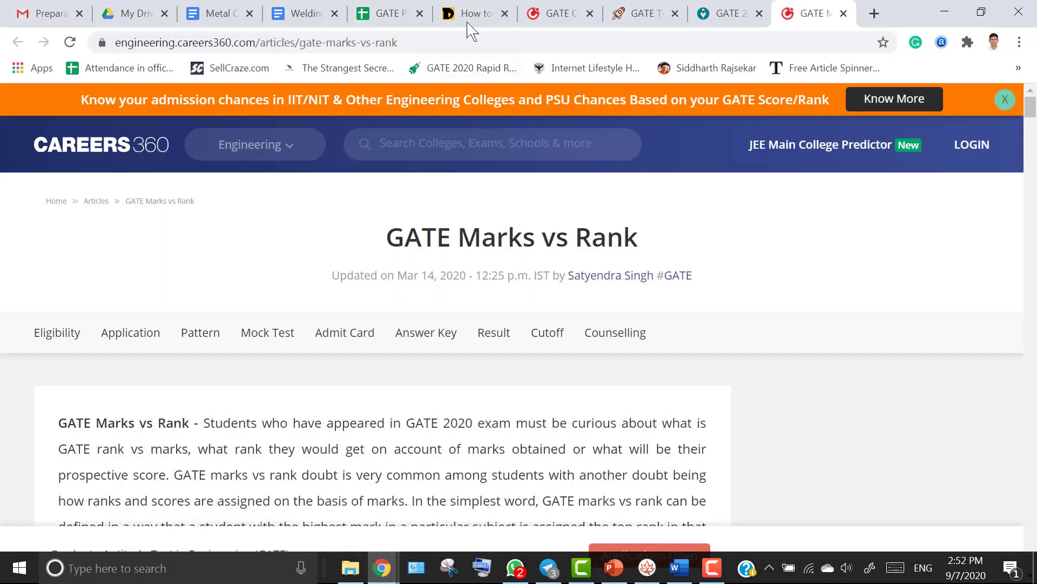
left_click(412, 8)
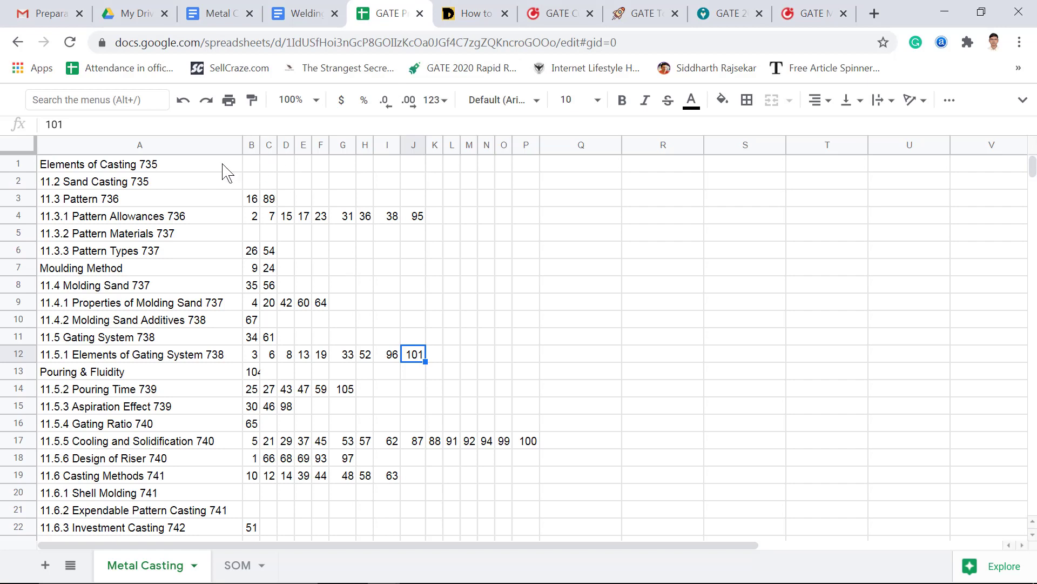
left_click_drag(226, 172, 232, 338)
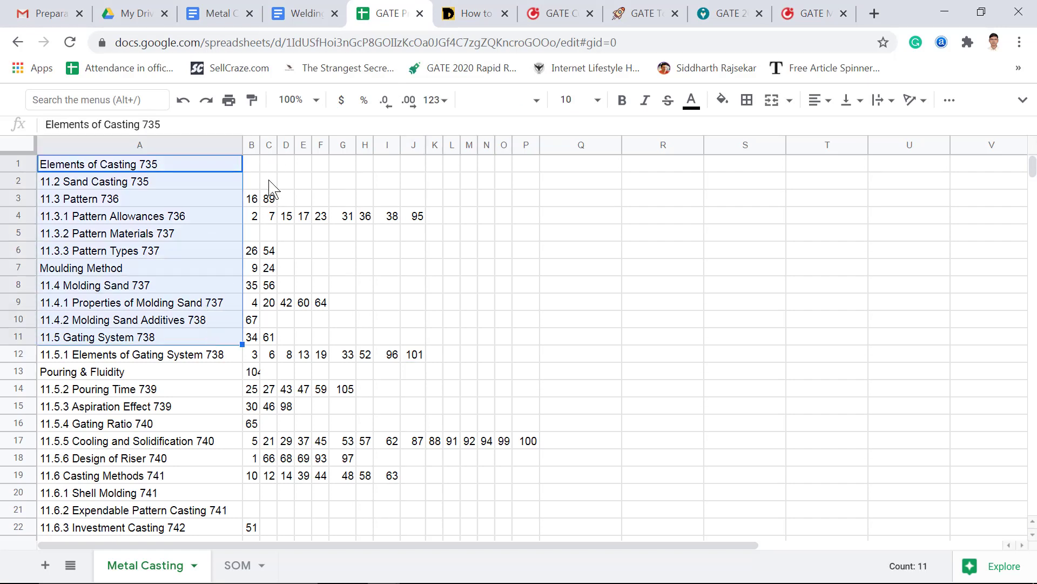
left_click(253, 164)
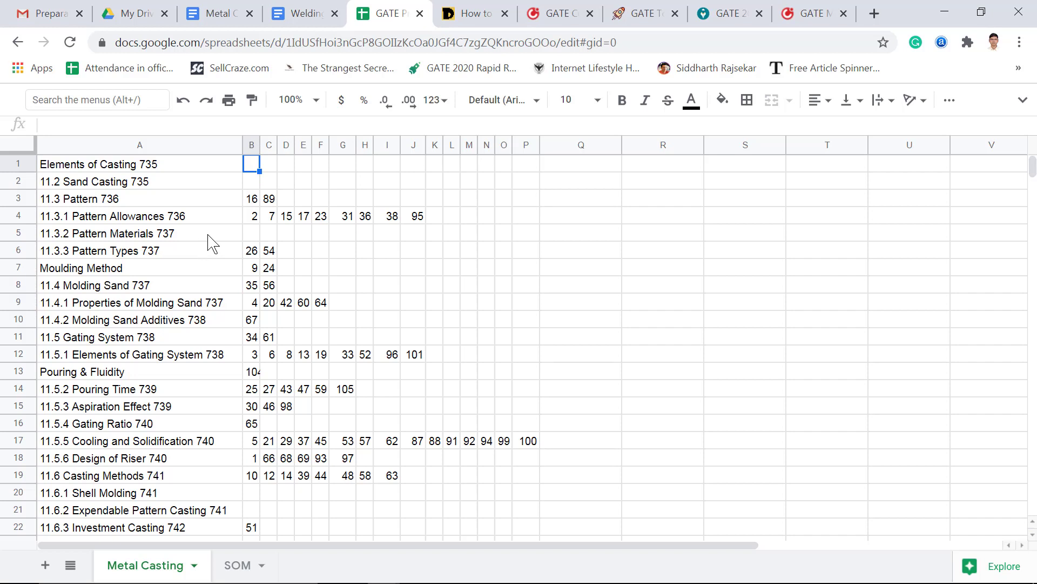
left_click(212, 234)
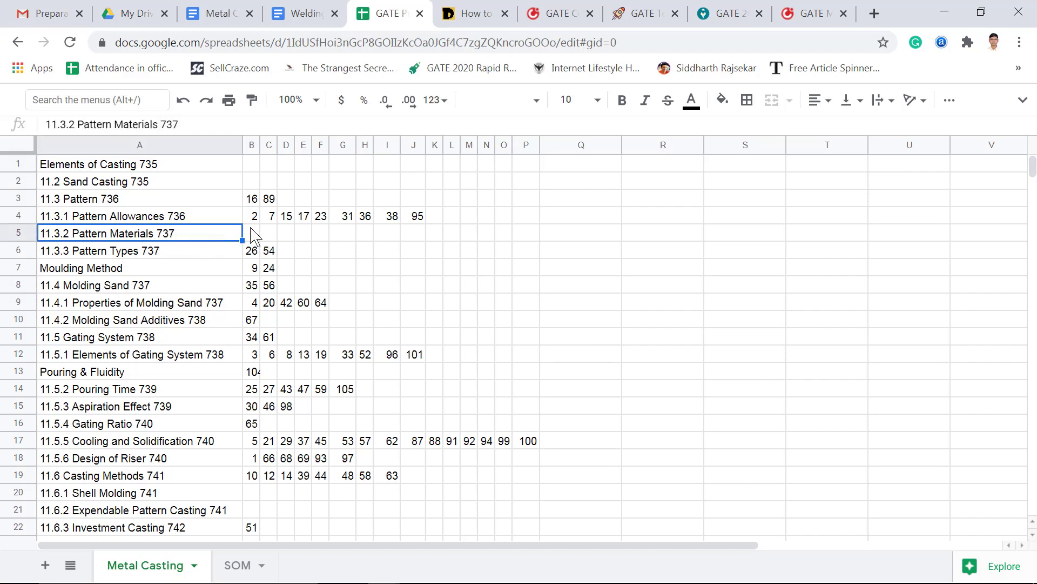
left_click(252, 234)
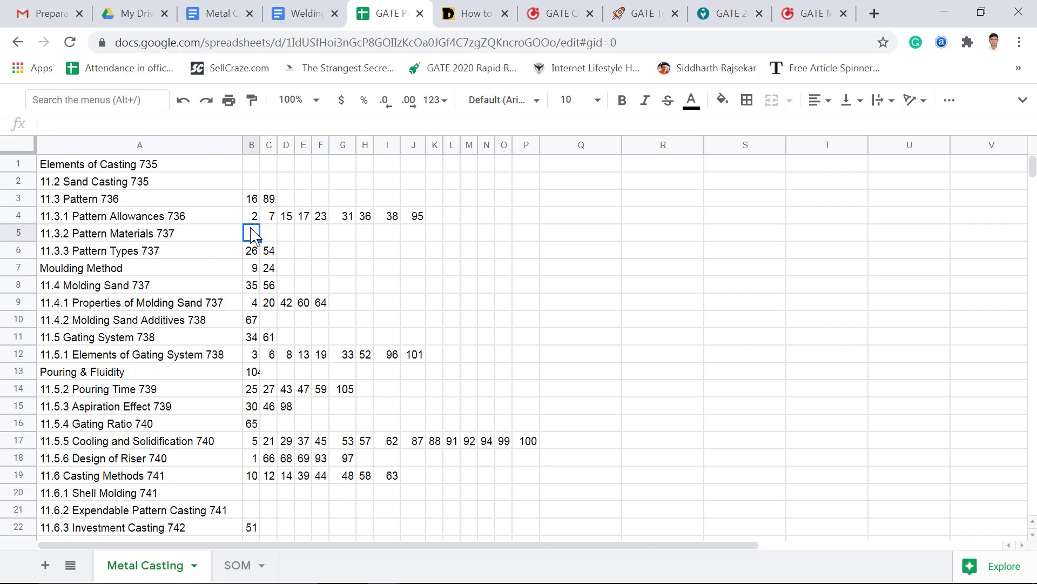
- Set the text colour of the whole column B in the Metal Casting sheet to white
left_click(252, 144)
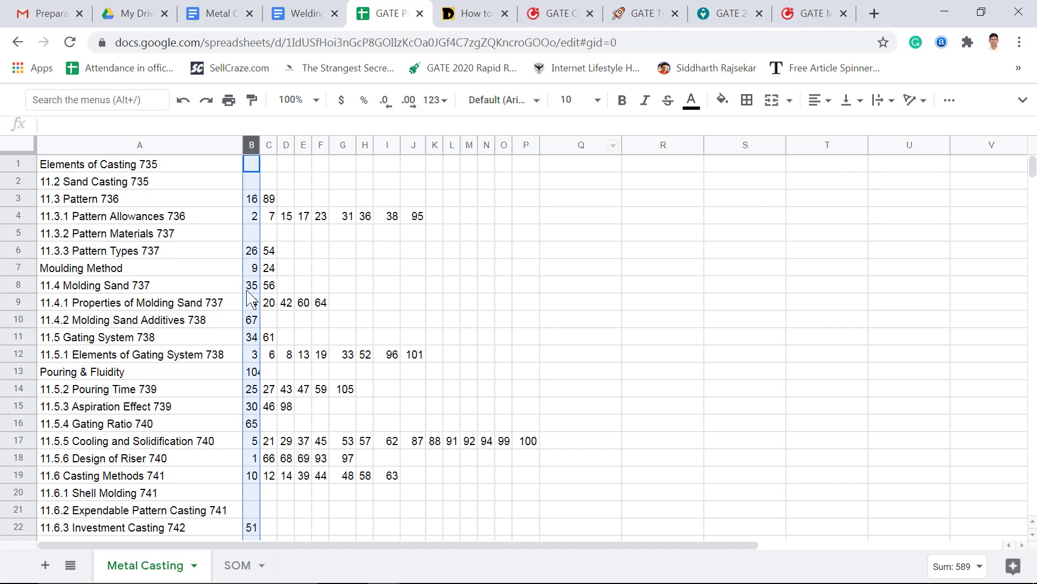
left_click(692, 102)
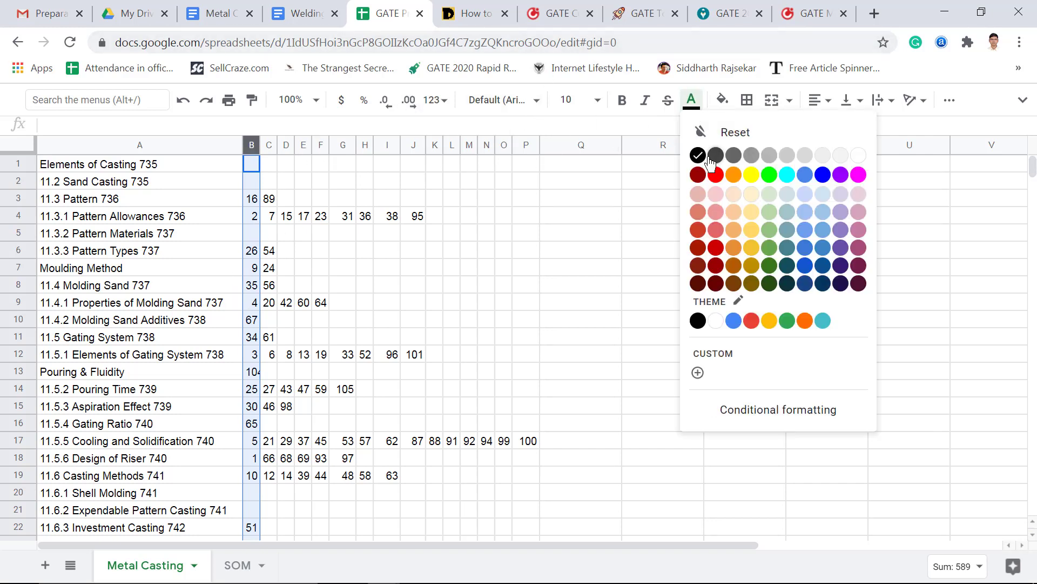
left_click(860, 156)
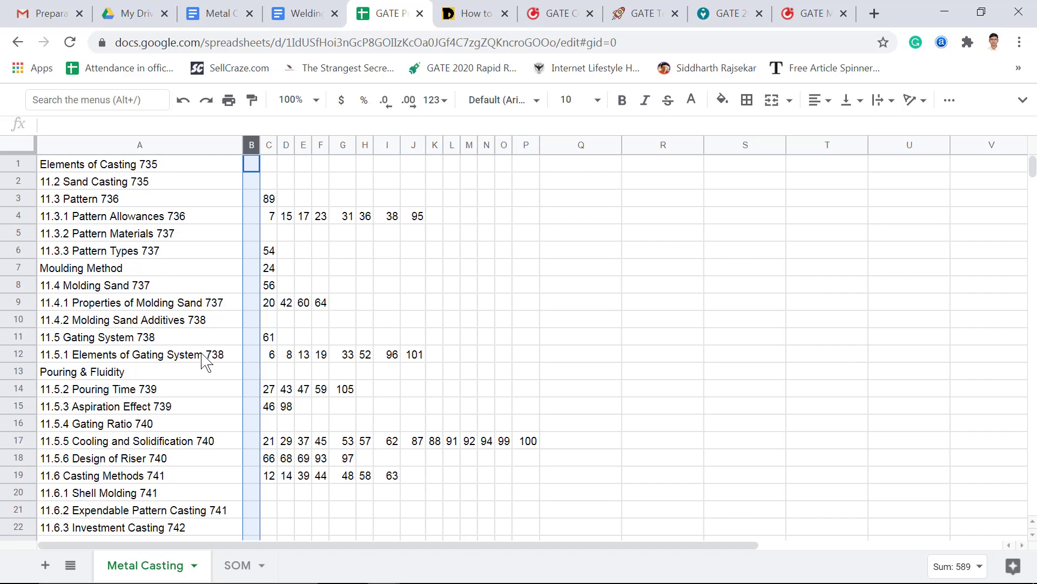
- Set the text colour of cell B14, beside Pouring Time, to black
left_click(253, 393)
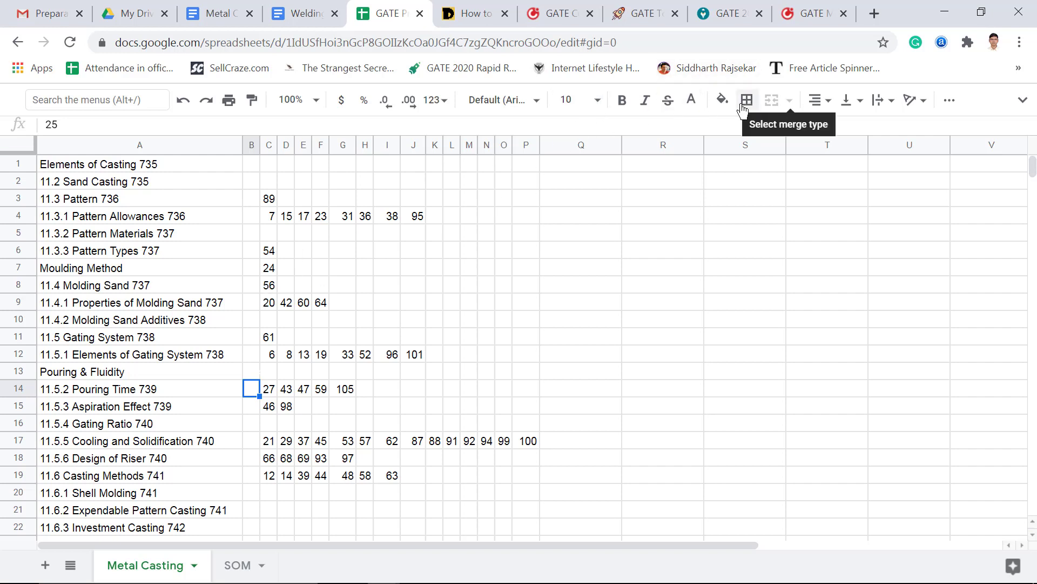
left_click(692, 100)
left_click(698, 153)
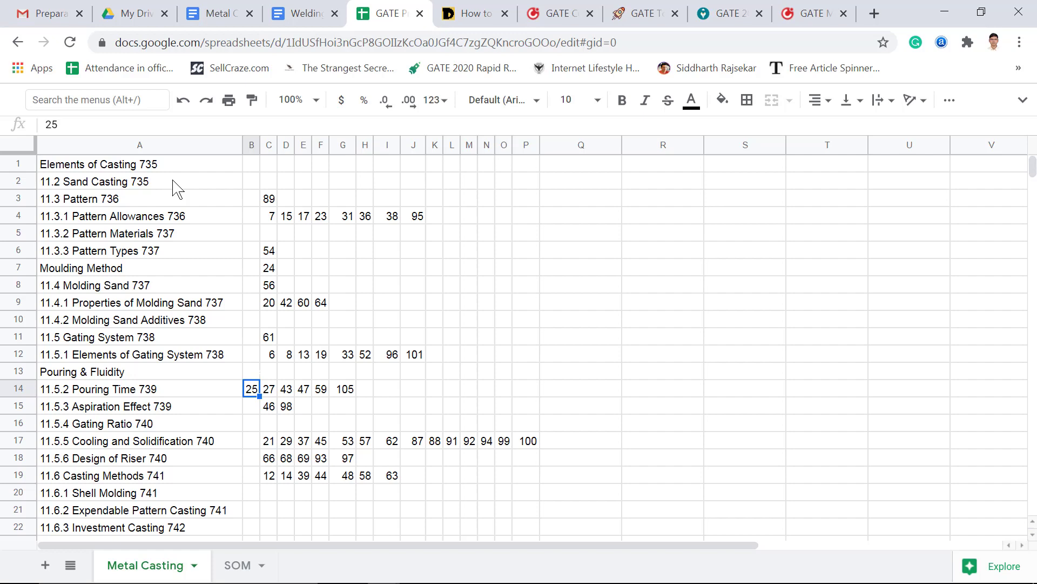
- Revisit the opening headings of the Metal Casting Processes notes, return to the topic spreadsheet and select empty cell Q8
left_click(219, 13)
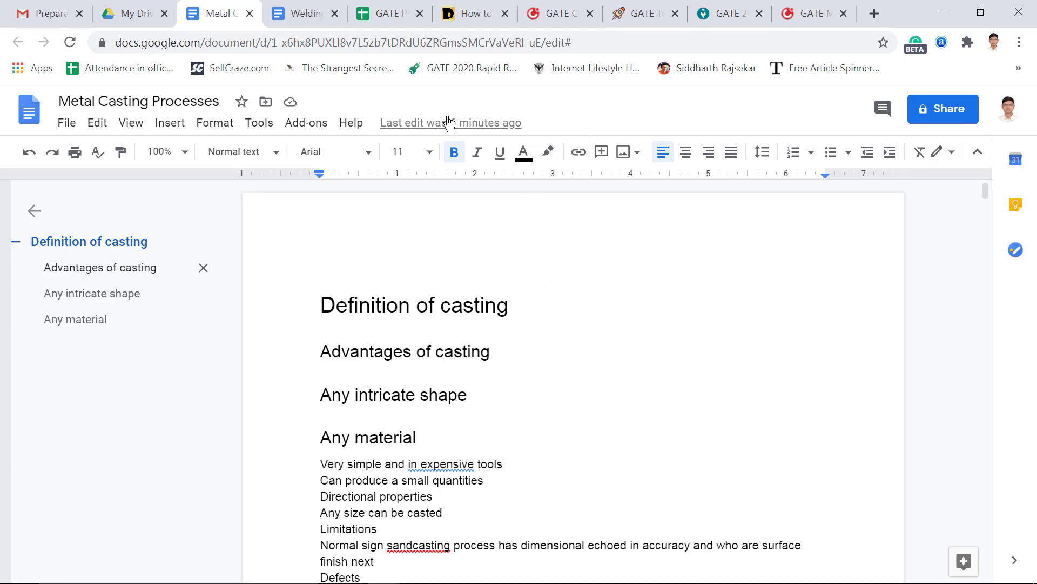
left_click(389, 22)
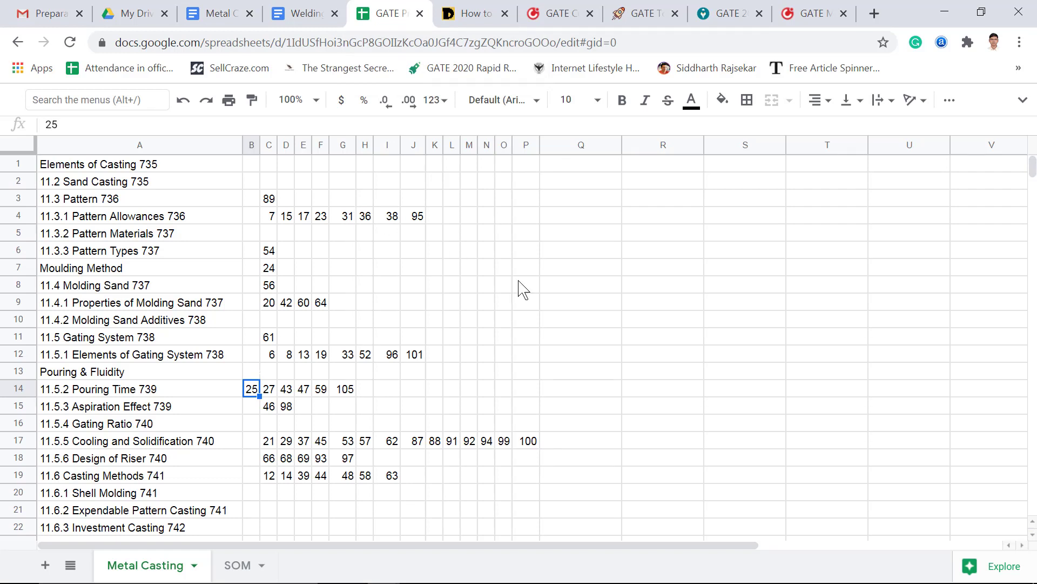
left_click(542, 292)
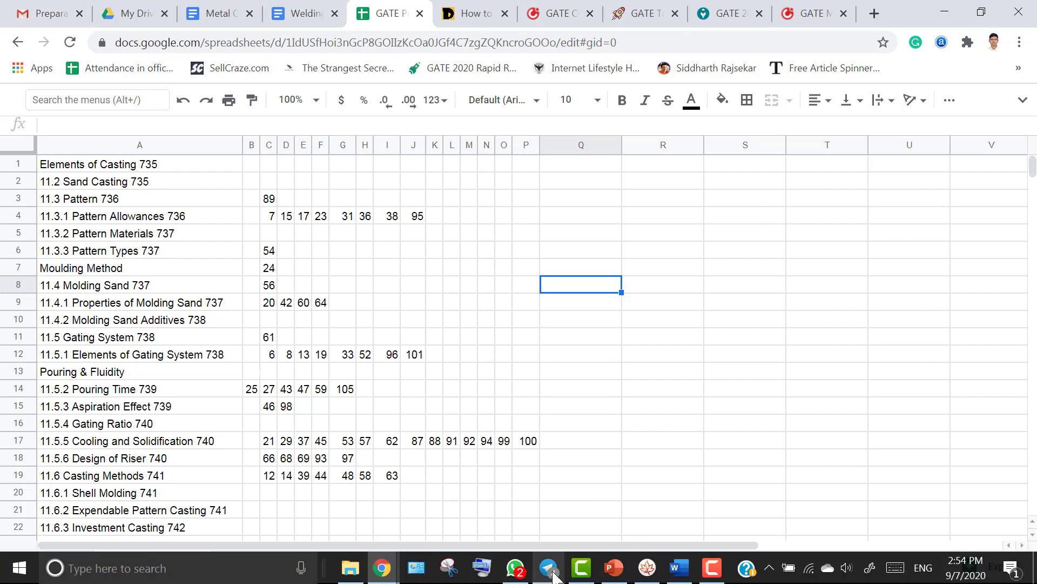
- Switch to PowerPoint and place the text cursor before "Topic" in the folder path on the Revision Method slide
left_click(609, 572)
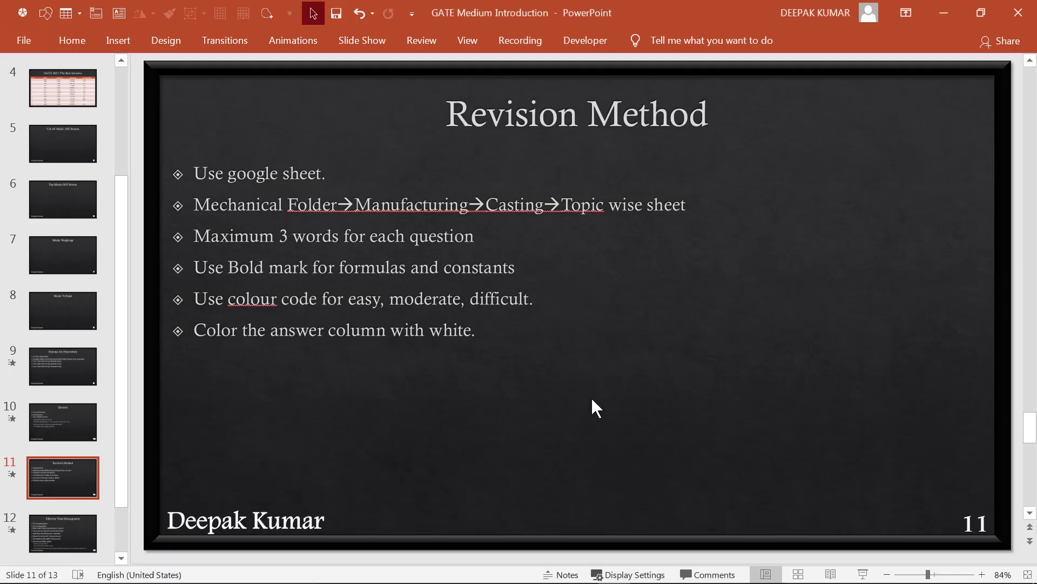
left_click(561, 205)
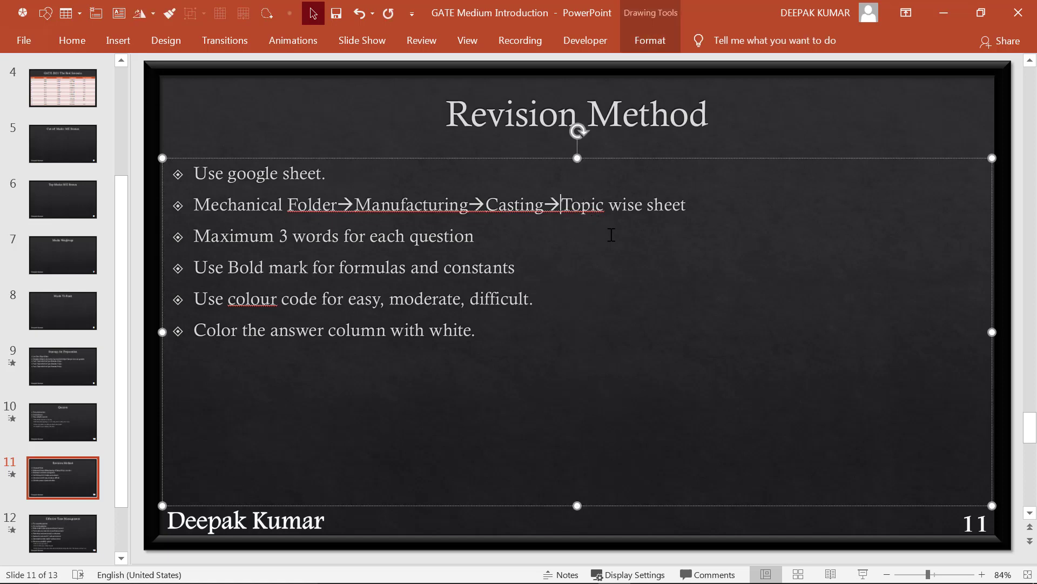